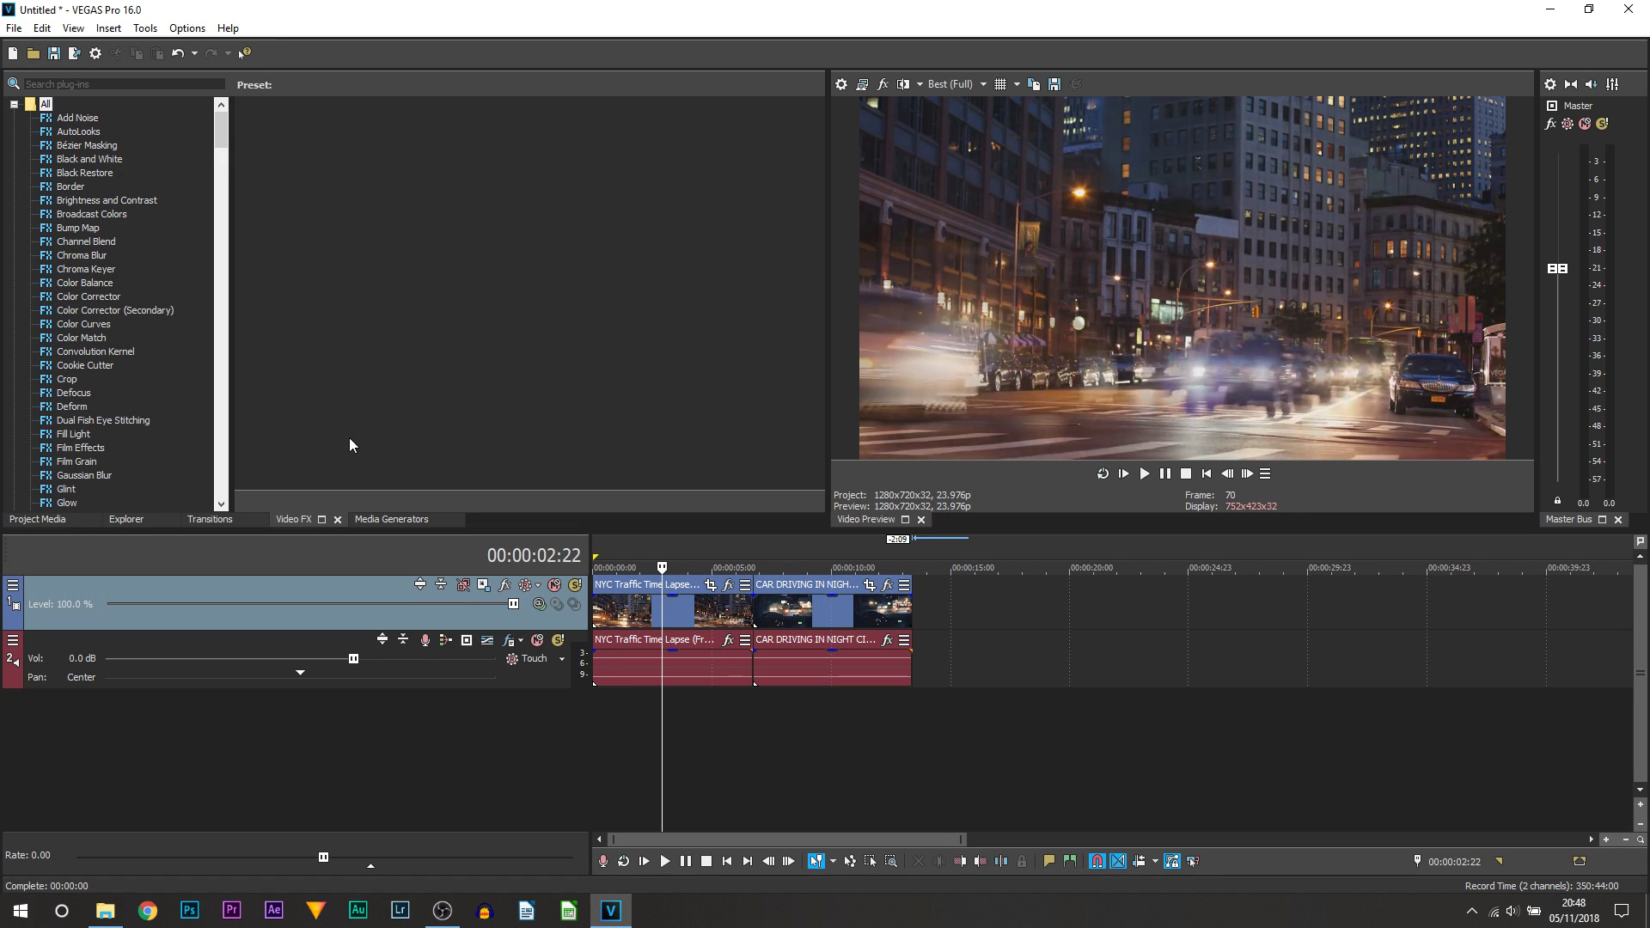
- Drop the S_TVChannelChange transition preset onto the overlap between the NYC and car-driving clips
{"action": "left_click", "coordinate": [208, 521]}
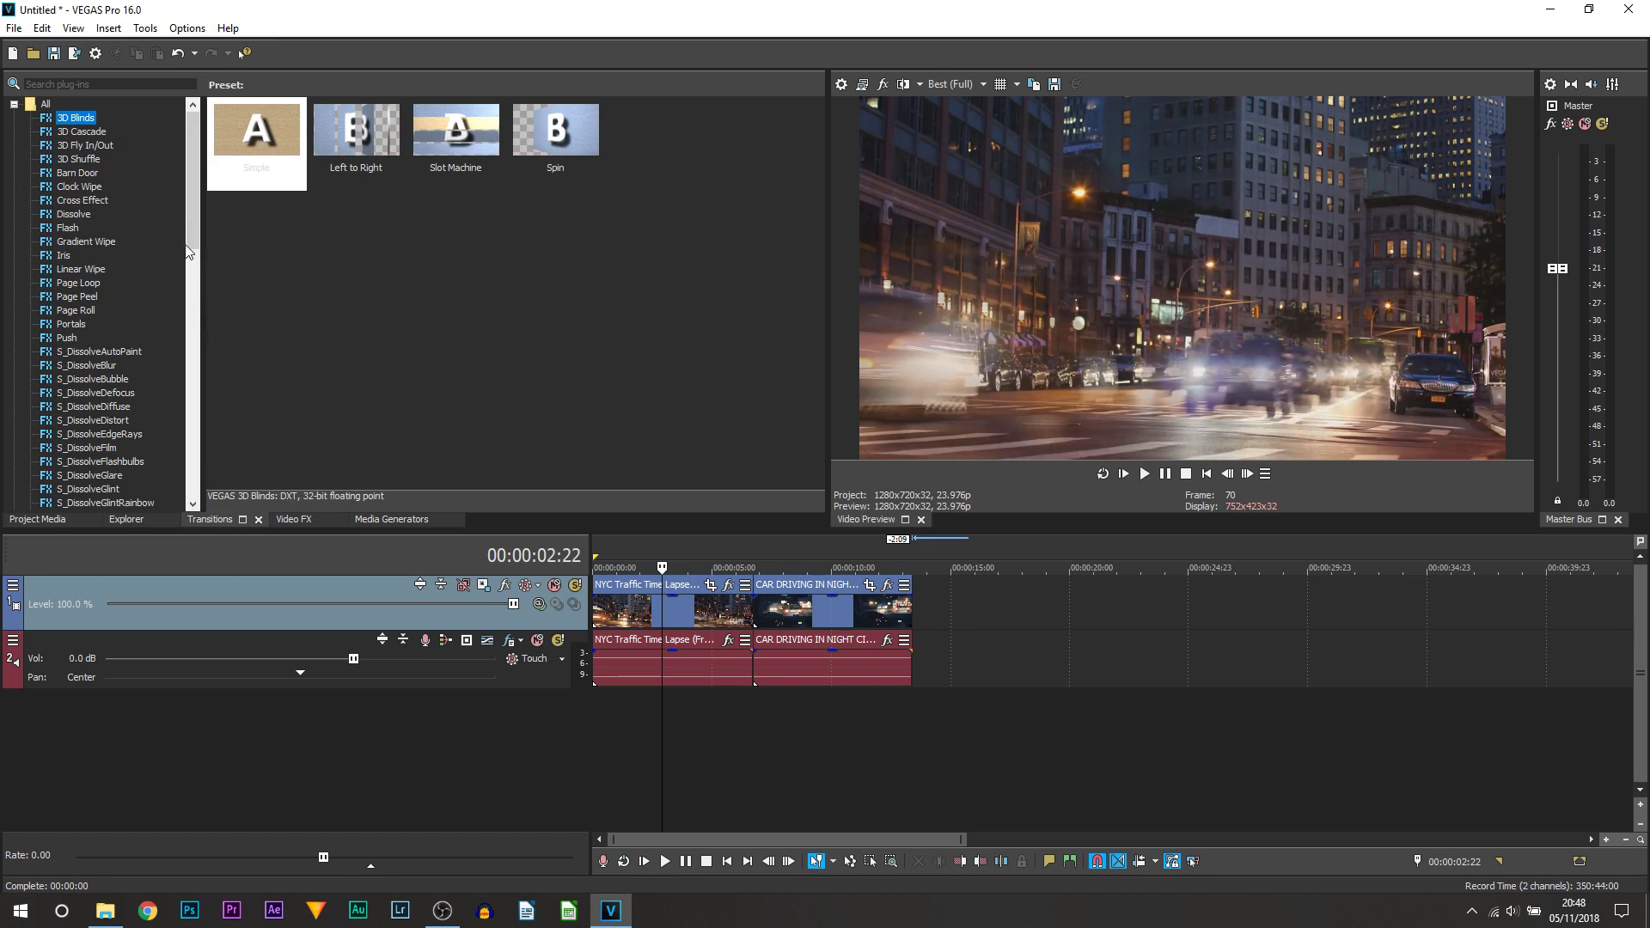
{"action": "left_click_drag", "start_coordinate": [196, 182], "coordinate": [190, 305]}
{"action": "left_click", "coordinate": [116, 409]}
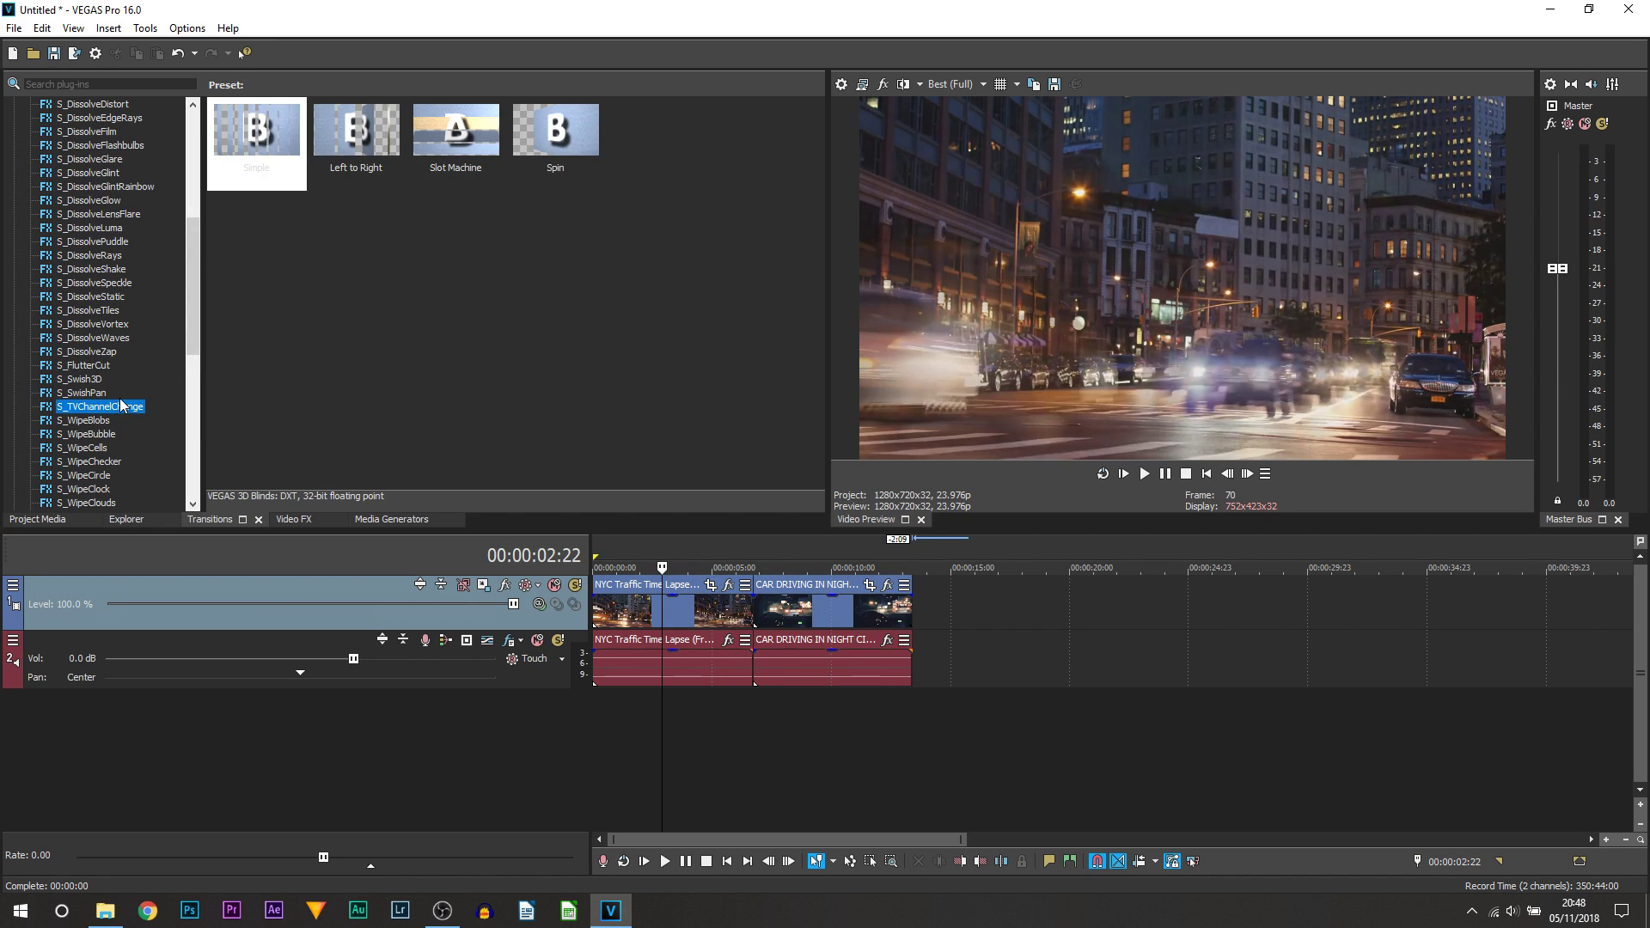
{"action": "left_click_drag", "start_coordinate": [264, 147], "coordinate": [751, 600]}
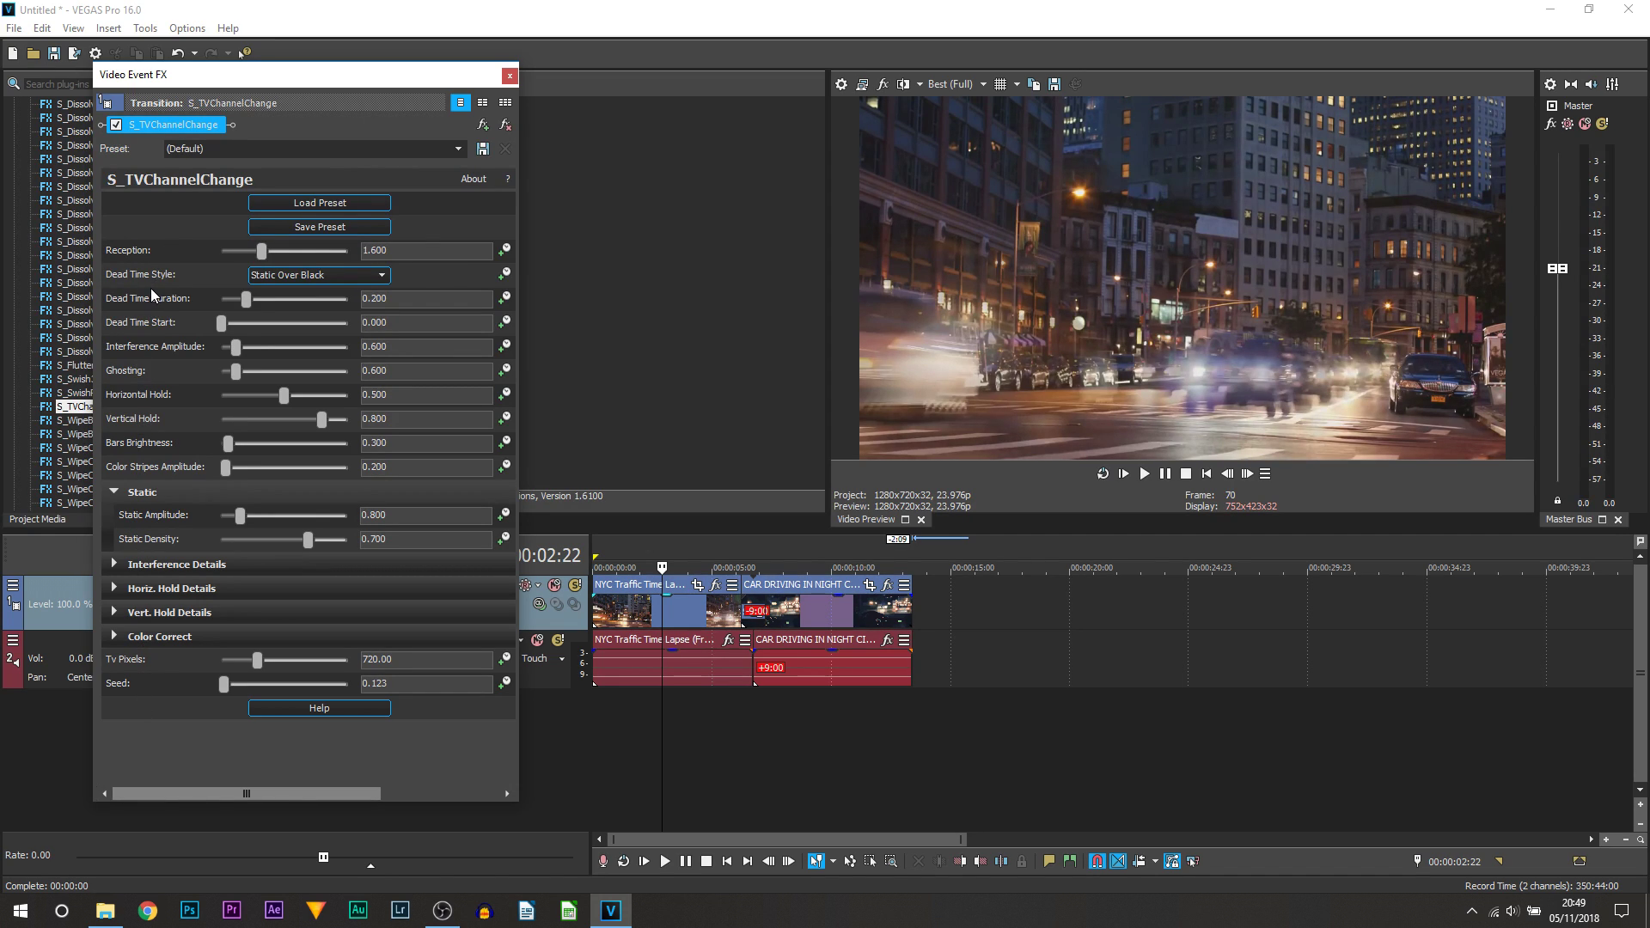
- Close the transition's Video Event FX settings and set preview quality to Preview (Auto)
{"action": "left_click", "coordinate": [509, 75]}
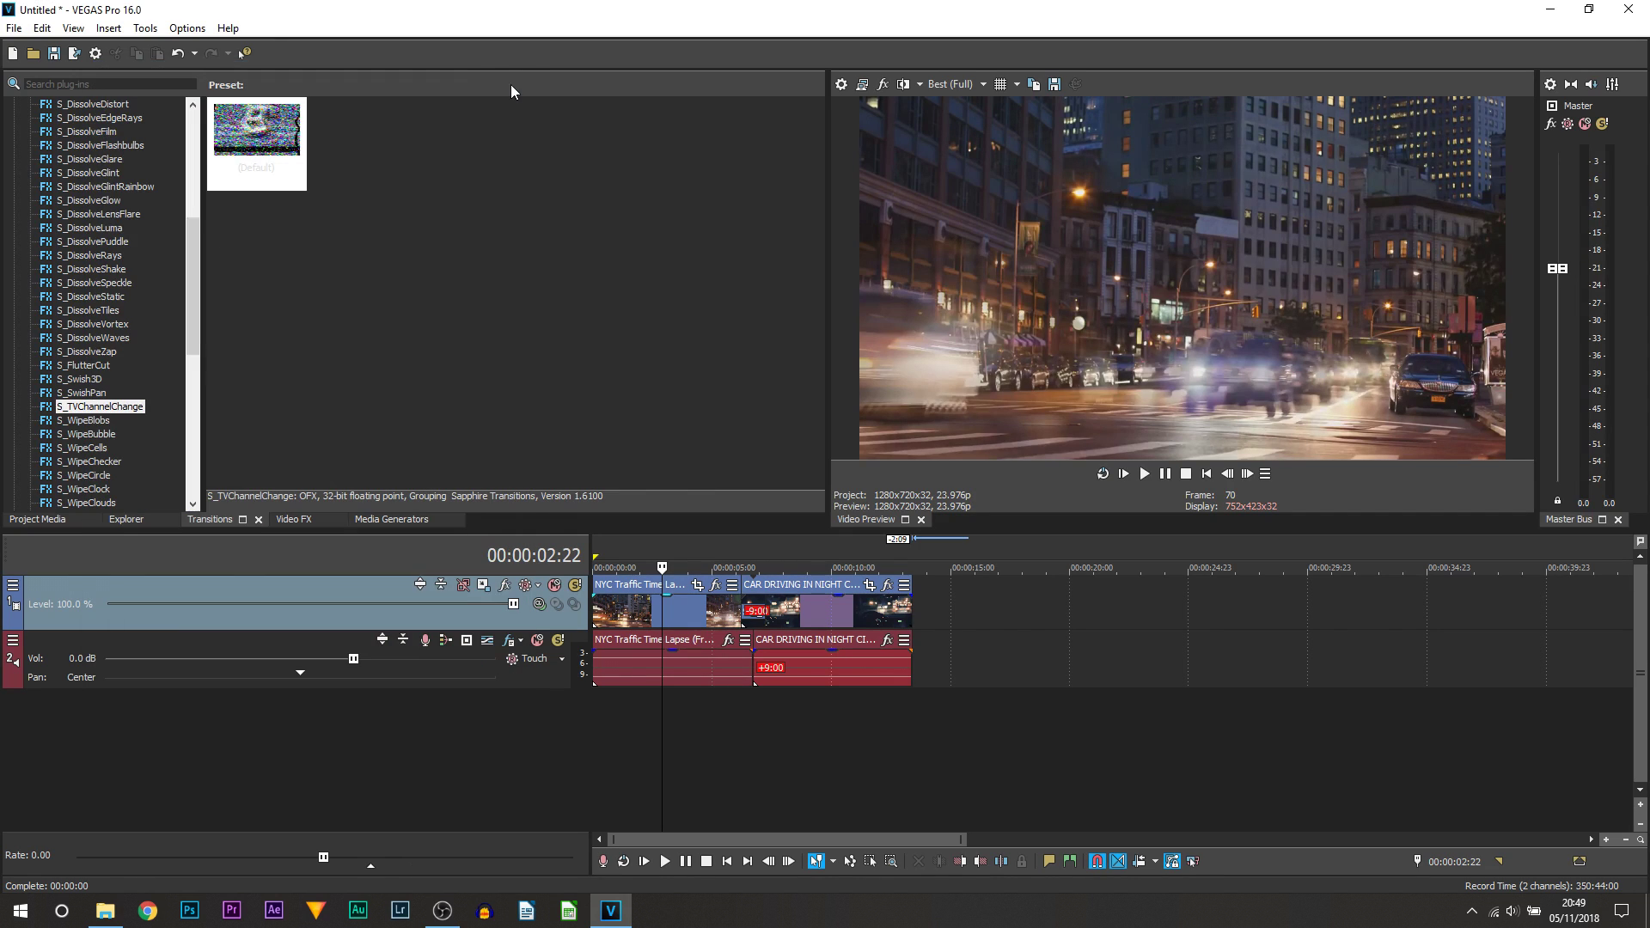
{"action": "left_click", "coordinate": [968, 89]}
{"action": "mouse_move", "coordinate": [966, 125]}
{"action": "left_click", "coordinate": [1075, 129]}
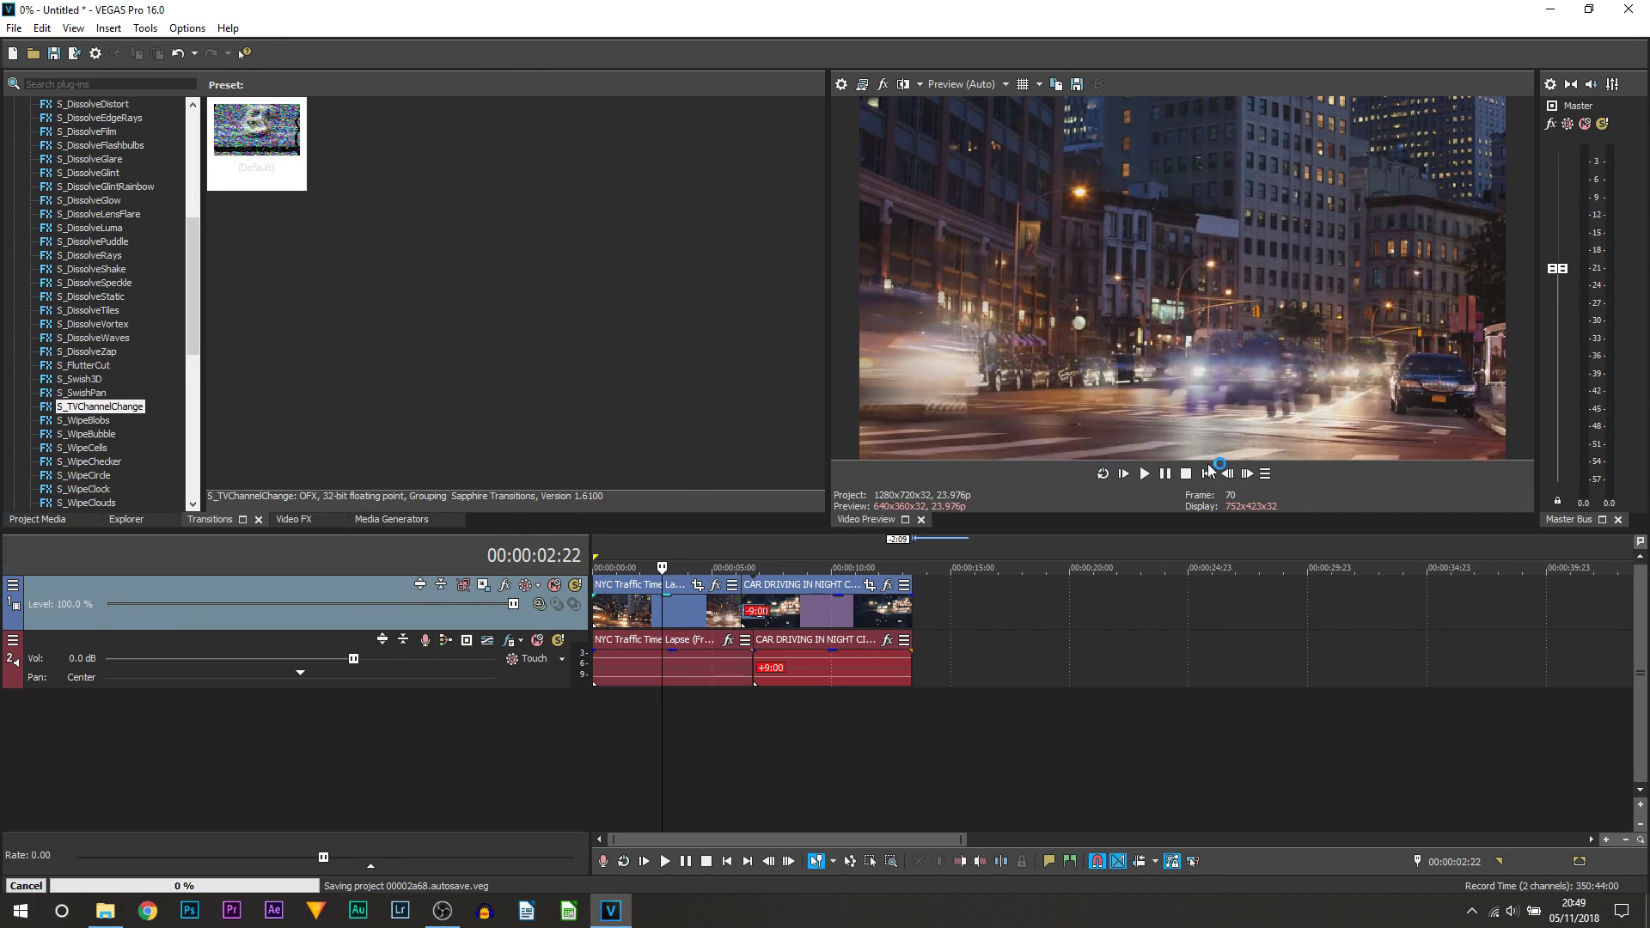
- Play the project and replay the TV channel change transition from just before it
{"action": "left_click", "coordinate": [1170, 478]}
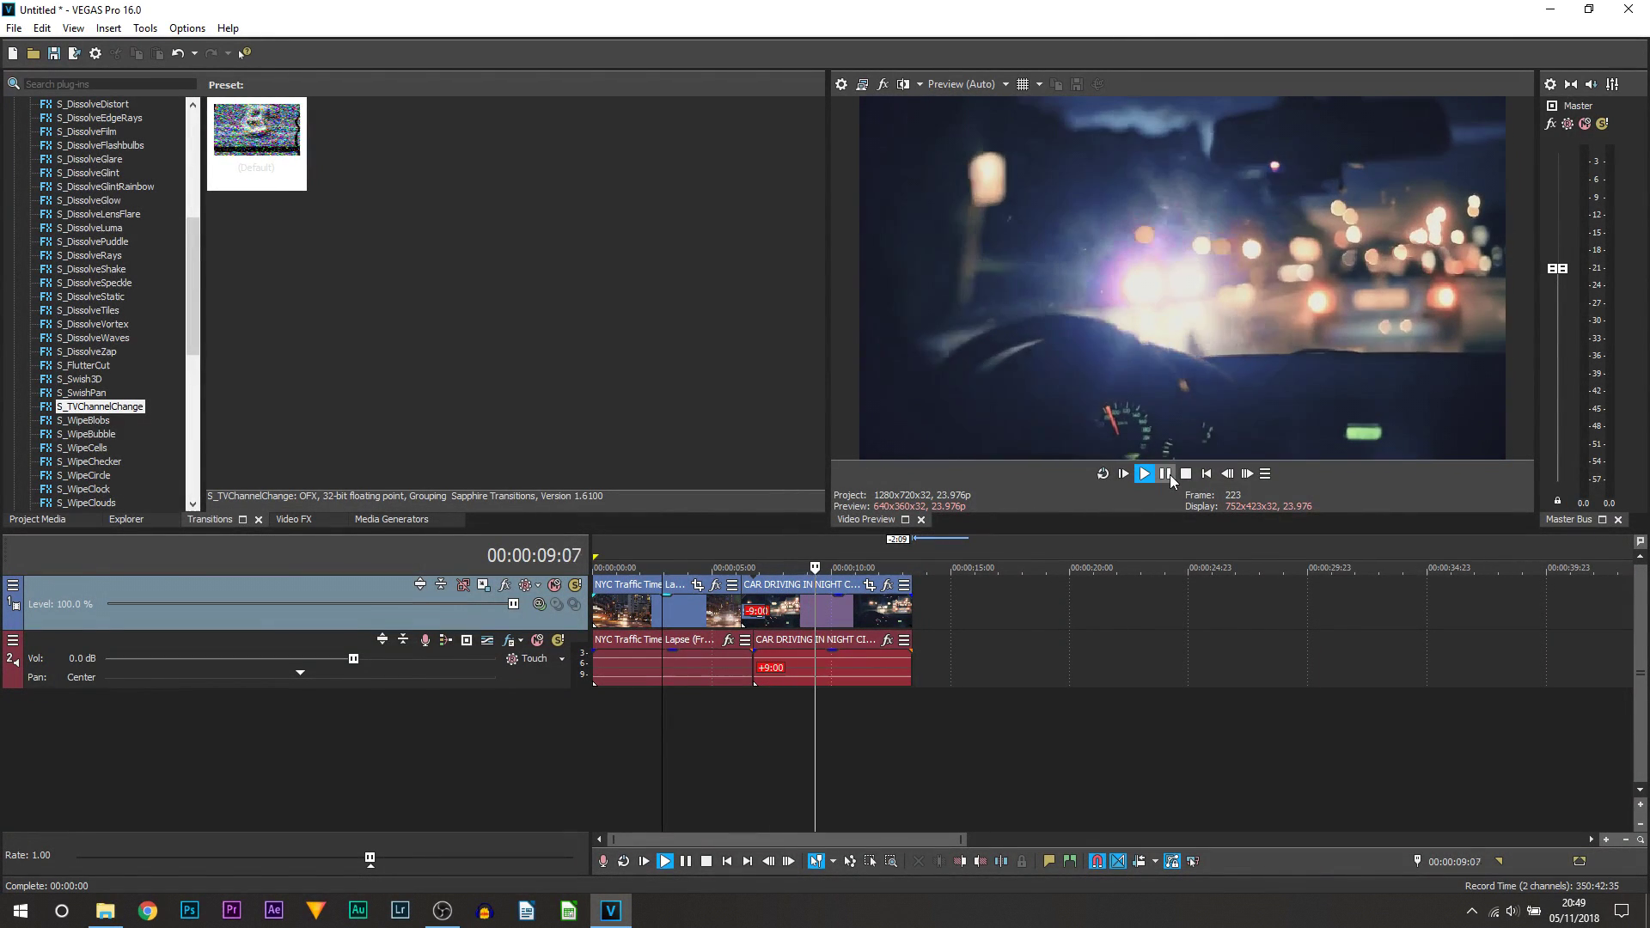
{"action": "left_click", "coordinate": [1167, 474]}
{"action": "left_click", "coordinate": [726, 738]}
{"action": "scroll", "coordinate": [727, 739], "scroll_direction": "up", "scroll_amount": 2}
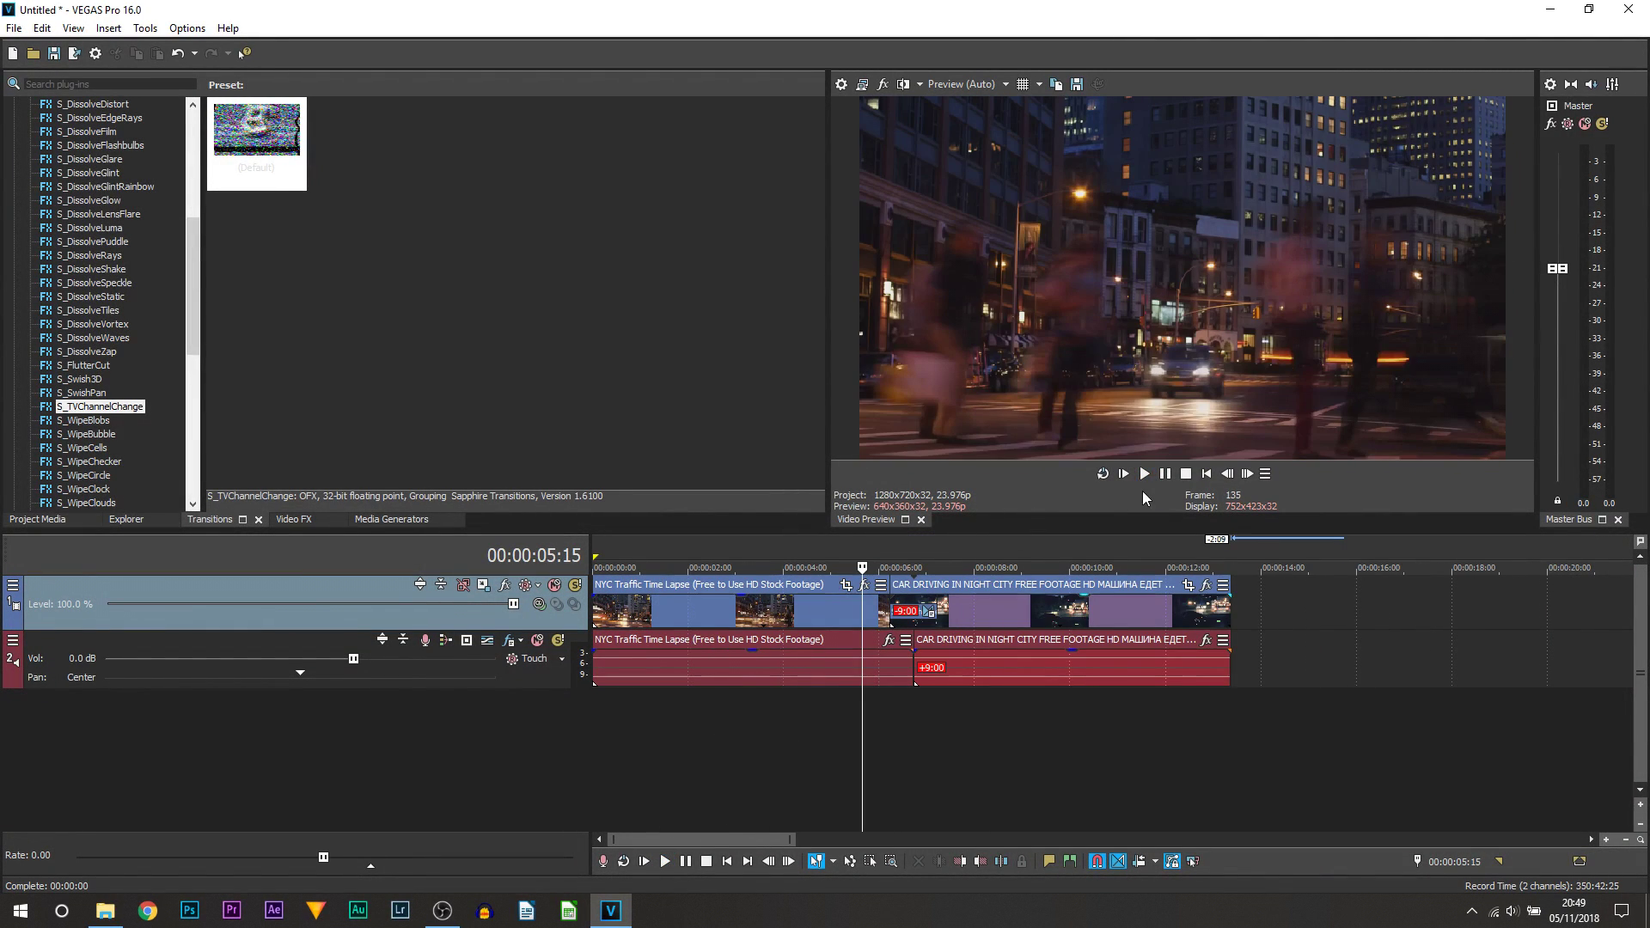
{"action": "left_click", "coordinate": [1144, 474]}
{"action": "left_click", "coordinate": [1150, 473]}
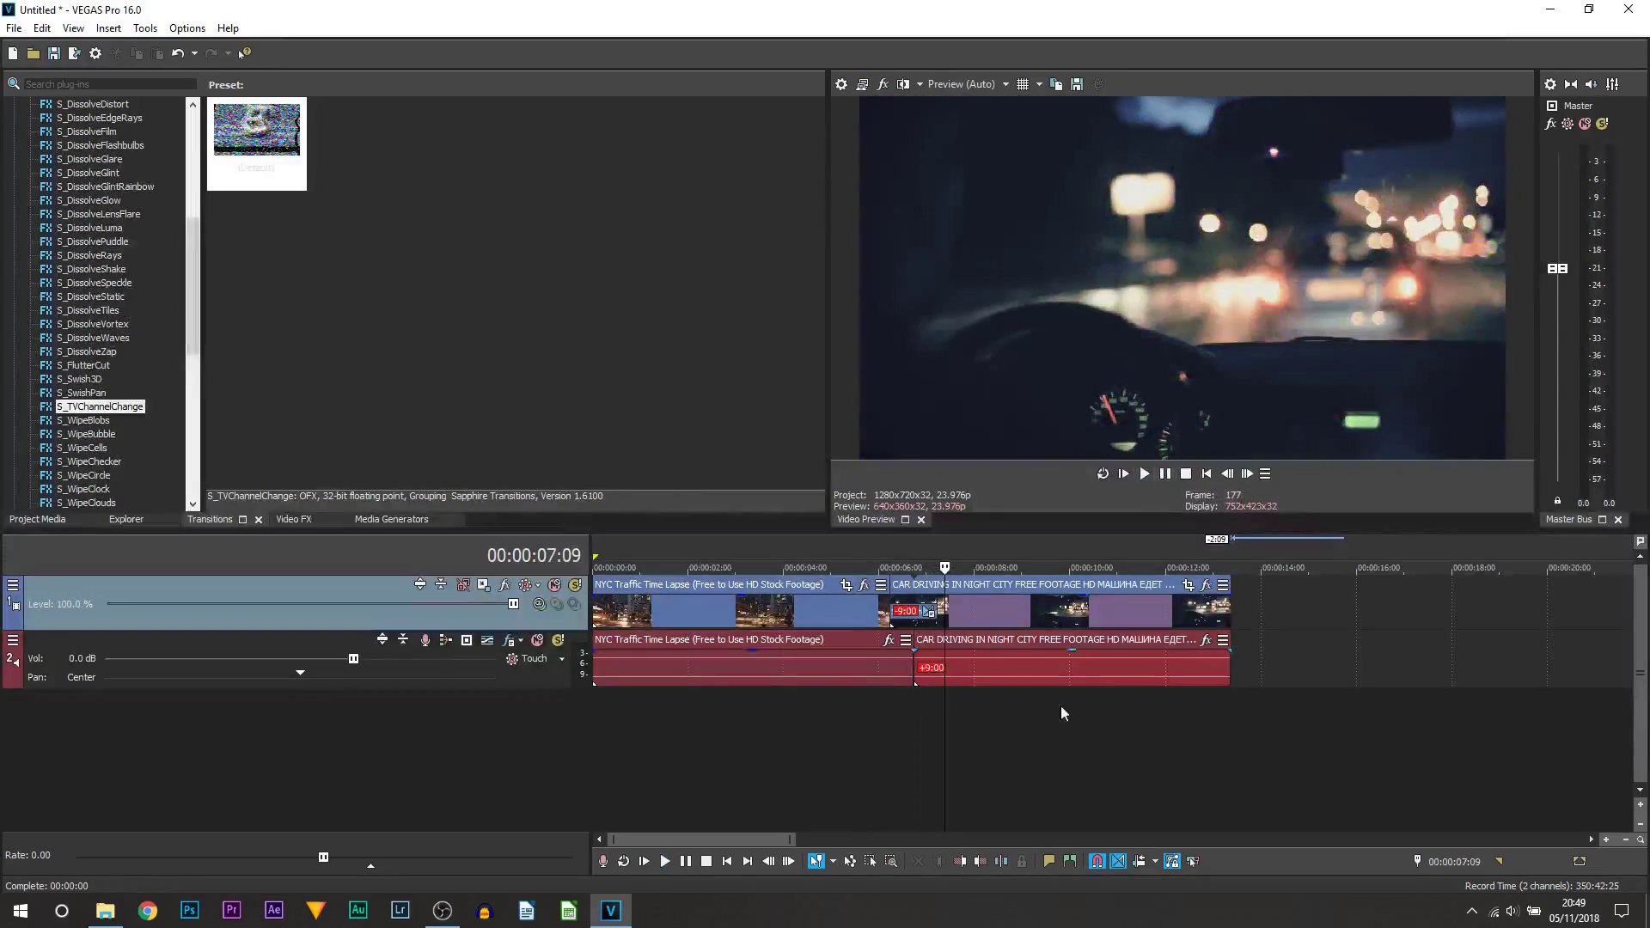
{"action": "left_click", "coordinate": [911, 668]}
{"action": "scroll", "coordinate": [1029, 700], "scroll_direction": "up", "scroll_amount": 4}
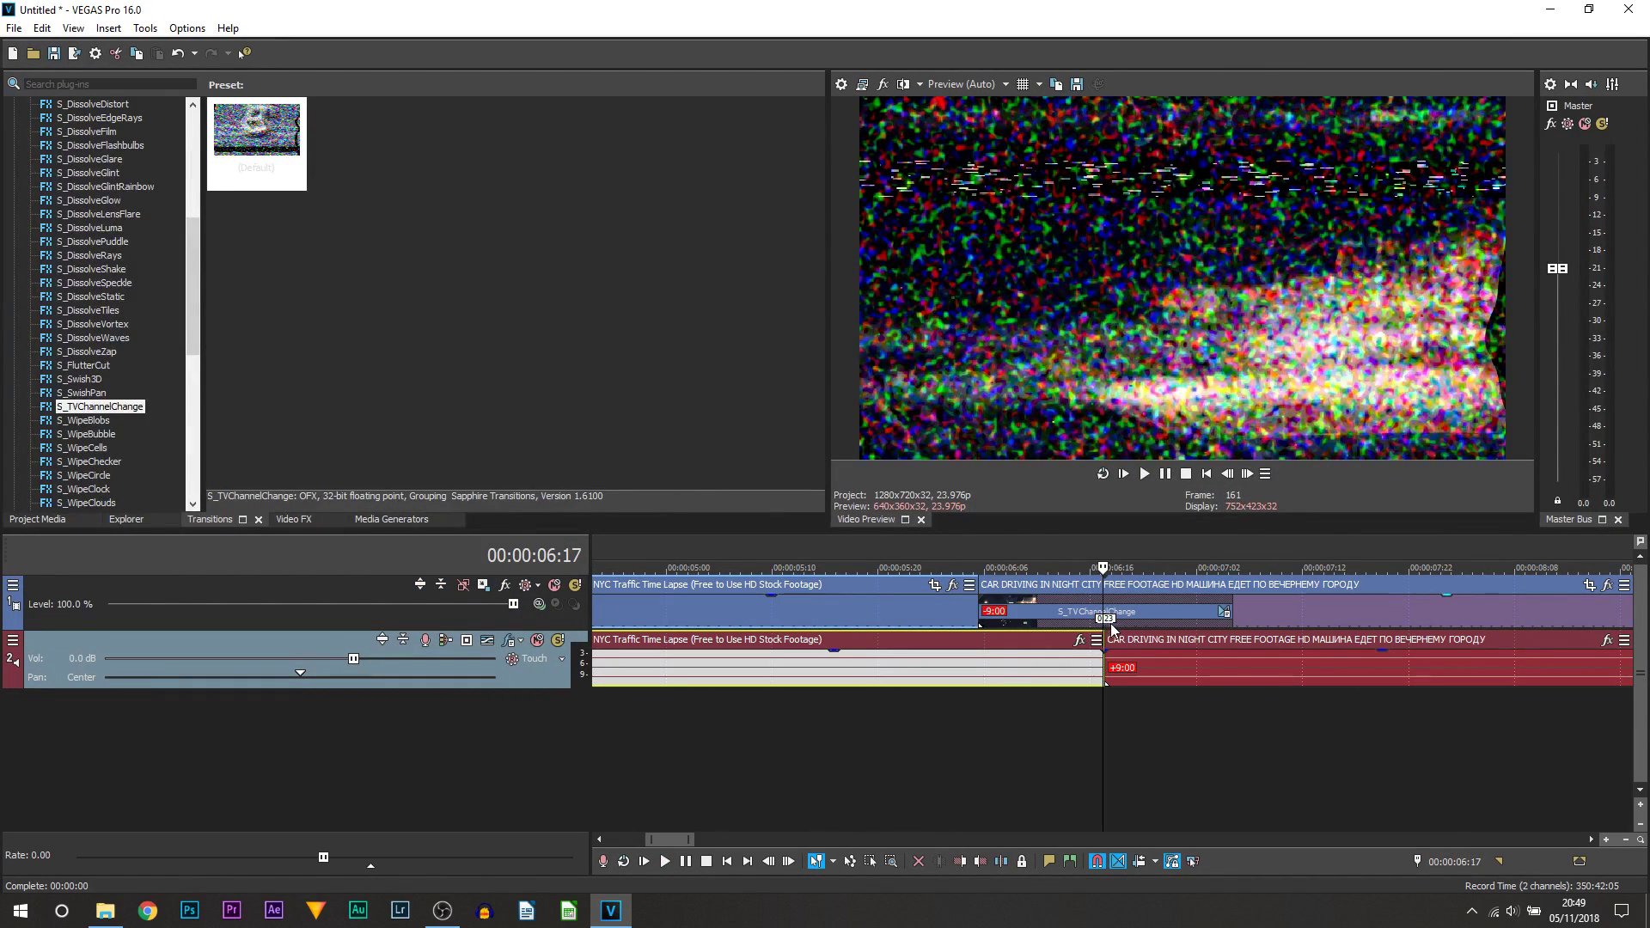
- Shorten the transition by trimming the car clip's start and the NYC clip's end
{"action": "left_click_drag", "start_coordinate": [980, 608], "coordinate": [1033, 608]}
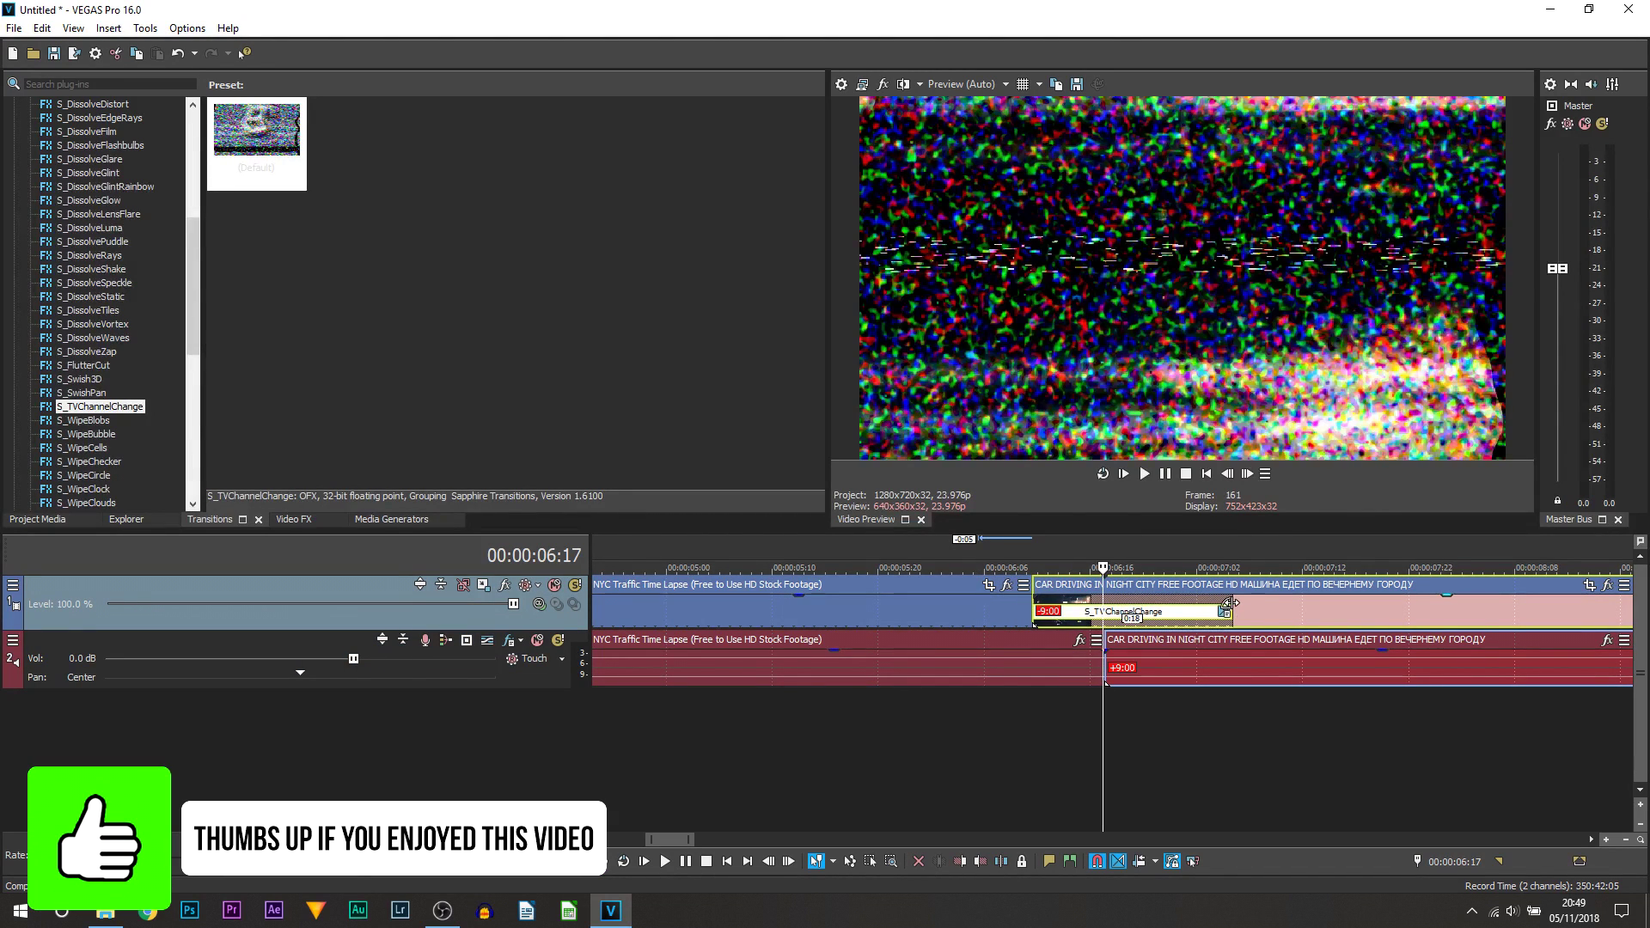
{"action": "left_click_drag", "start_coordinate": [1239, 610], "coordinate": [1169, 610]}
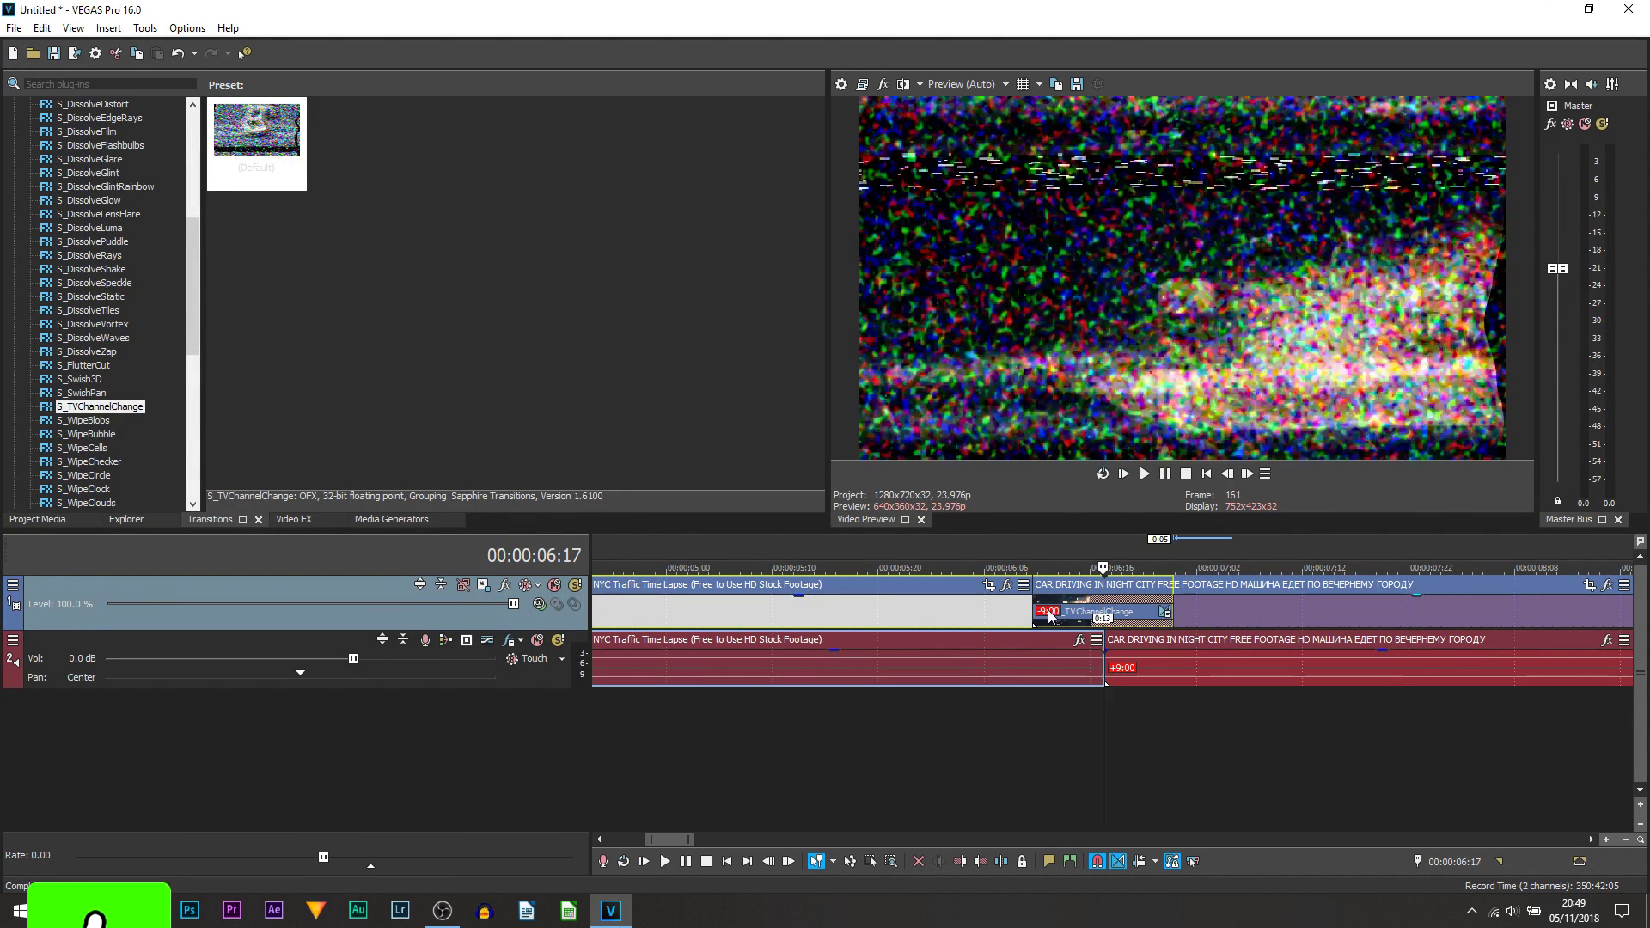
{"action": "scroll", "coordinate": [1014, 710], "scroll_direction": "down", "scroll_amount": 5}
- Replay the shortened transition, then switch to File Explorer to fetch a sound
{"action": "left_click", "coordinate": [928, 756]}
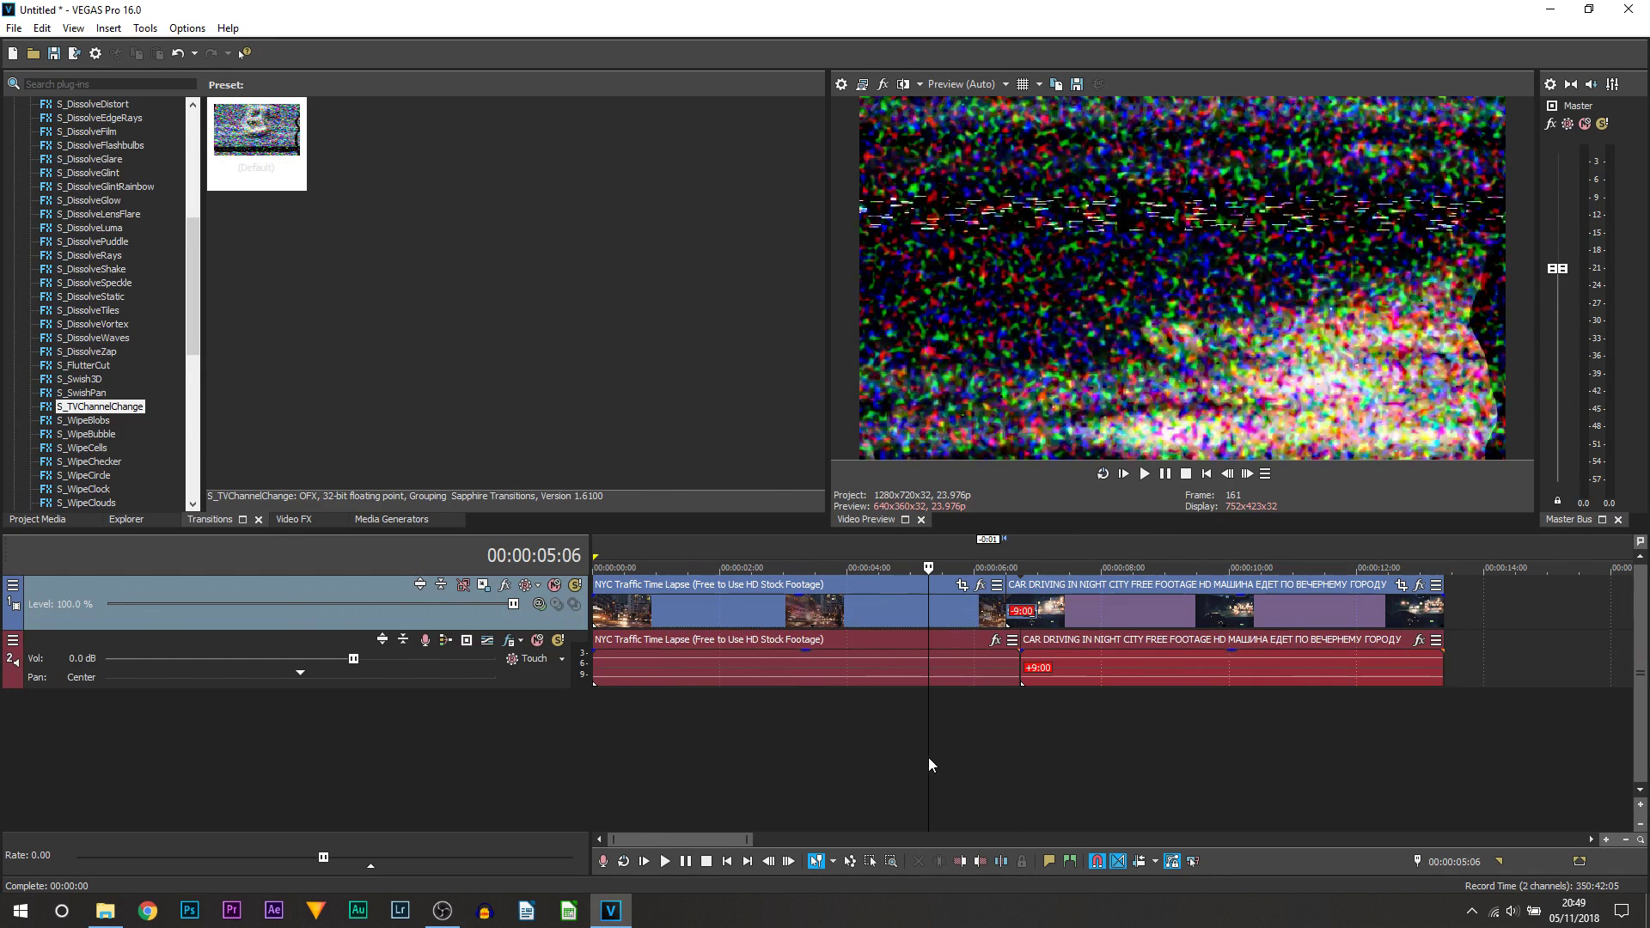
{"action": "left_click", "coordinate": [1149, 481]}
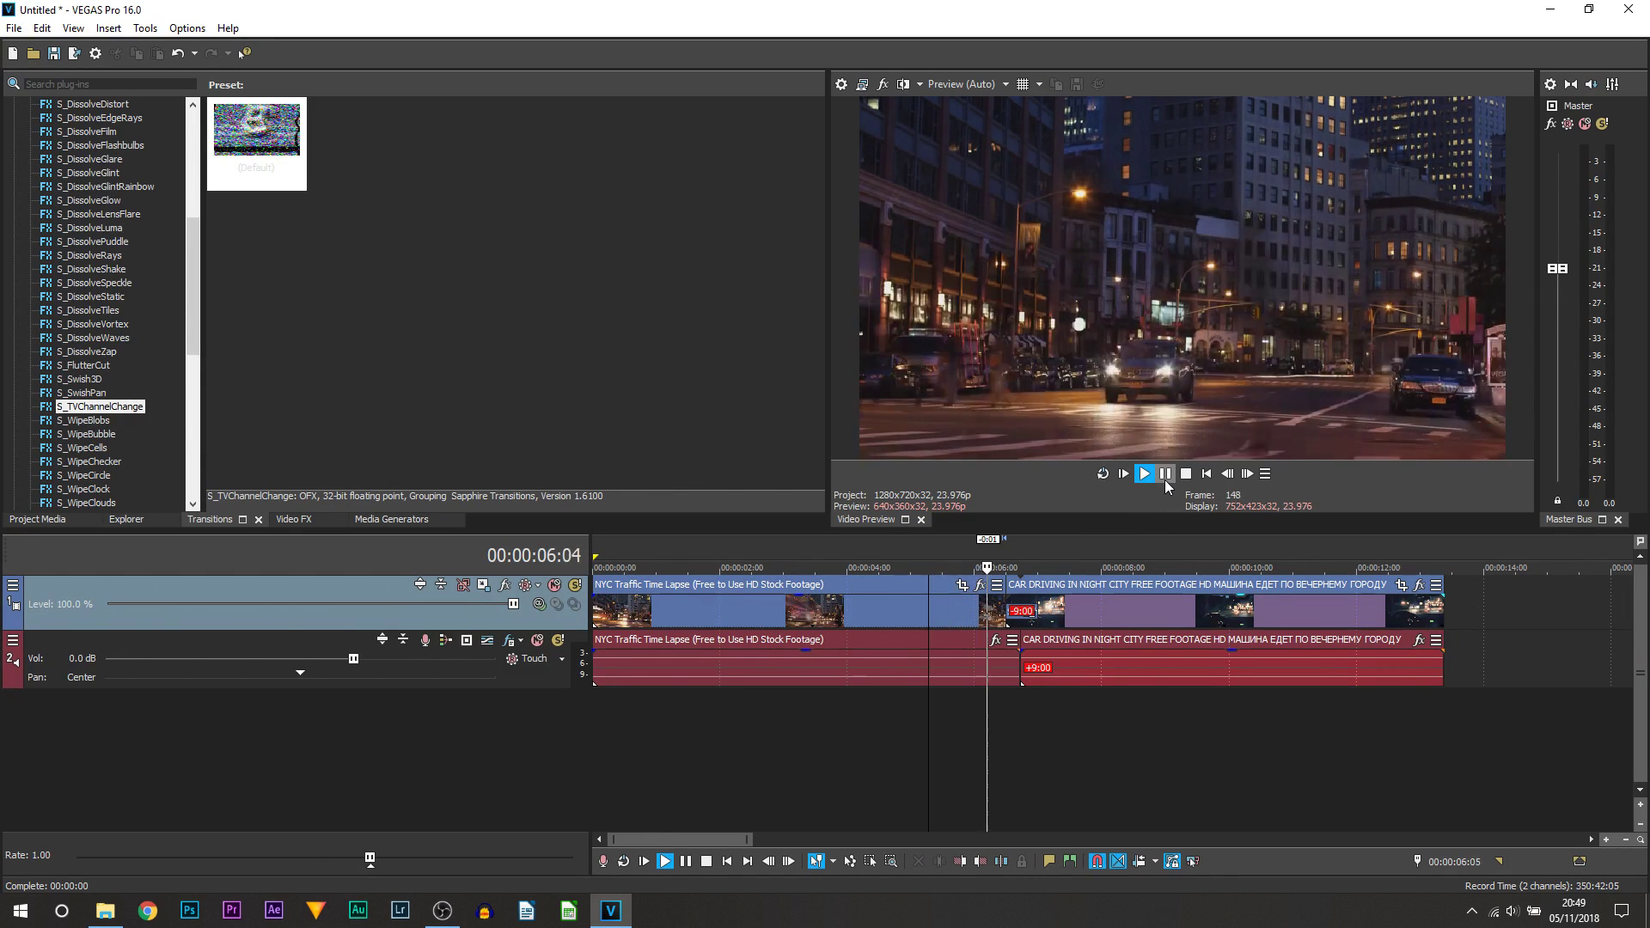
{"action": "left_click", "coordinate": [1163, 479]}
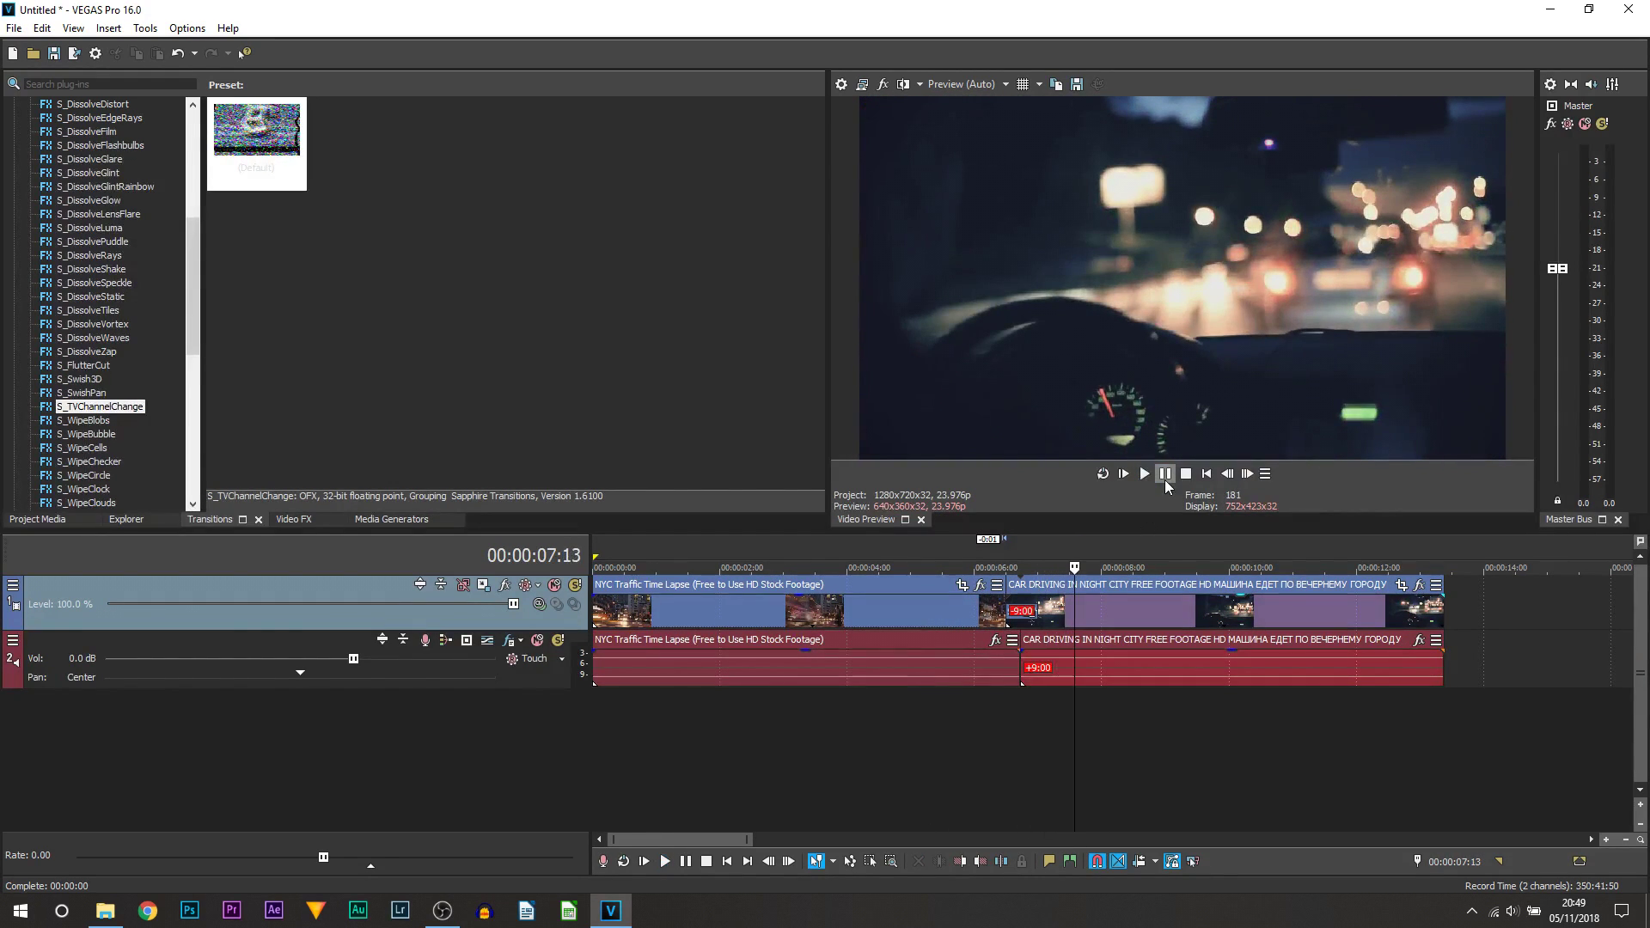
{"action": "left_click", "coordinate": [105, 910]}
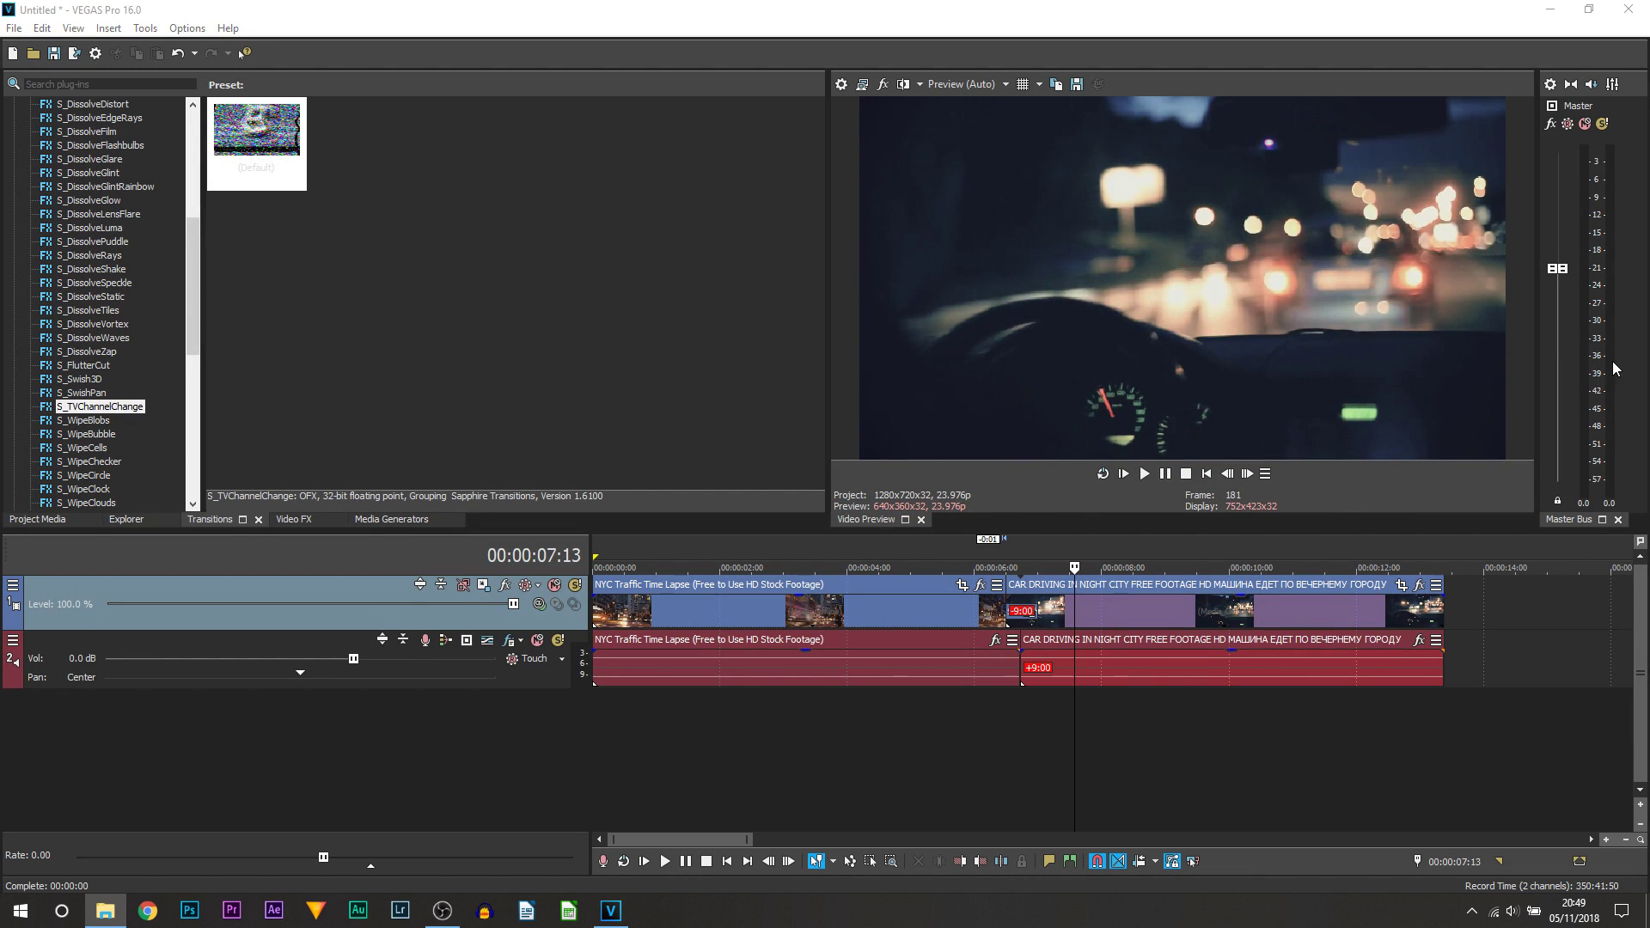
- Add the Channel Change static MP3 on a new track at the transition and trim its start
{"action": "left_click_drag", "start_coordinate": [748, 674], "coordinate": [1003, 746]}
{"action": "scroll", "coordinate": [1181, 744], "scroll_direction": "up", "scroll_amount": 5}
{"action": "scroll", "coordinate": [1180, 744], "scroll_direction": "down", "scroll_amount": 5}
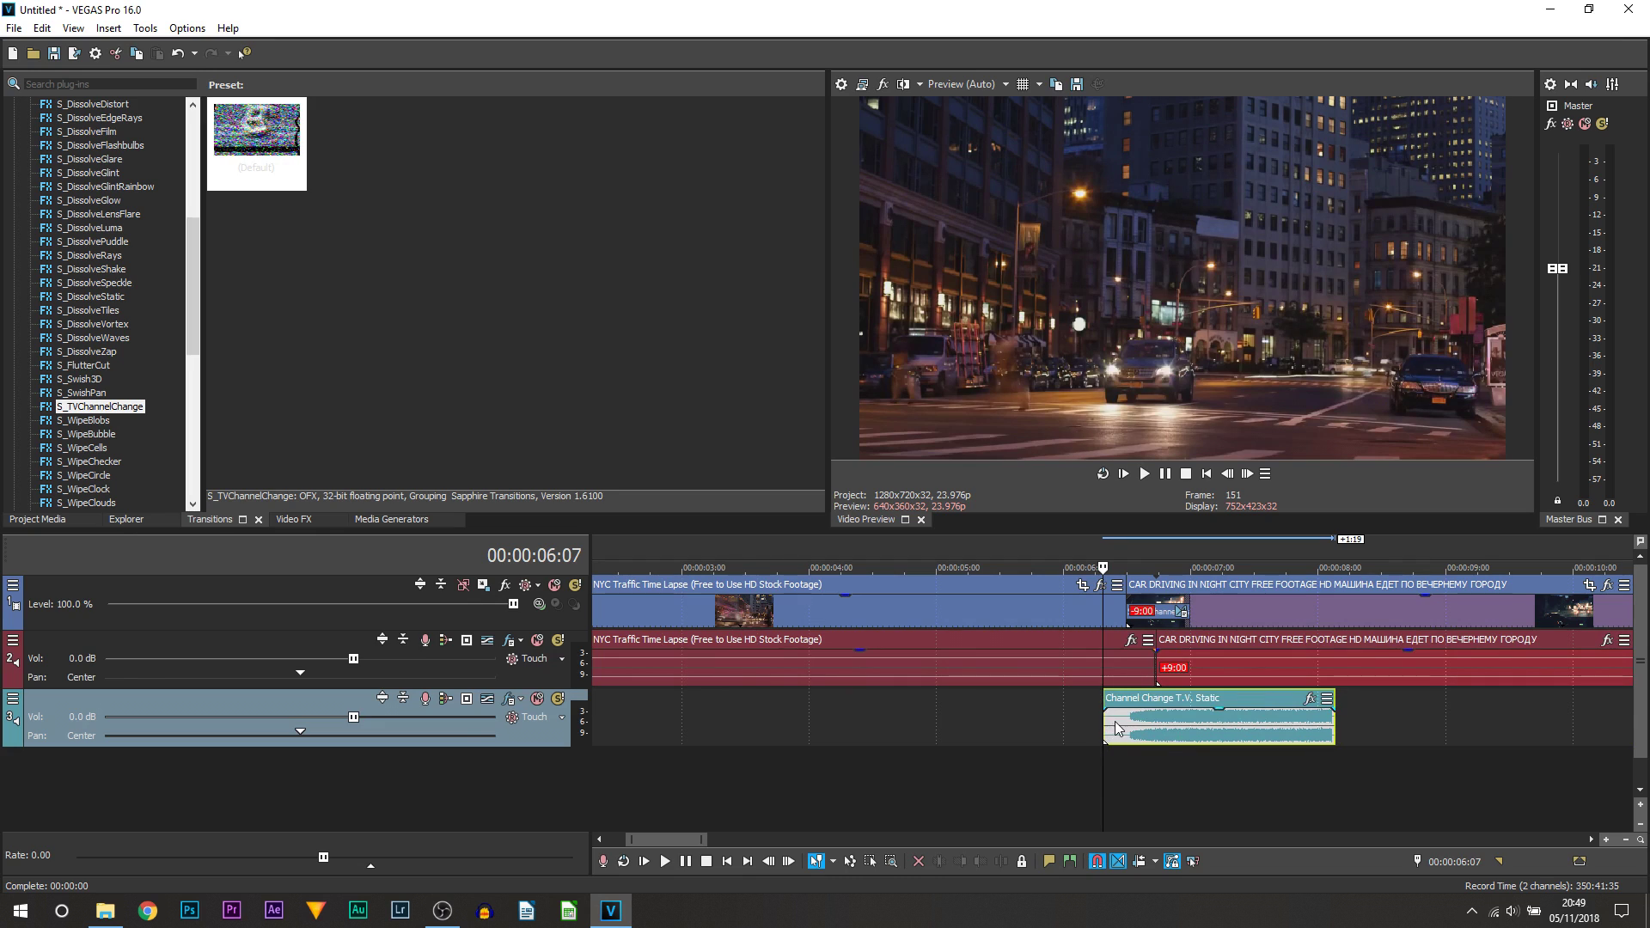
{"action": "left_click_drag", "start_coordinate": [1105, 722], "coordinate": [1189, 735]}
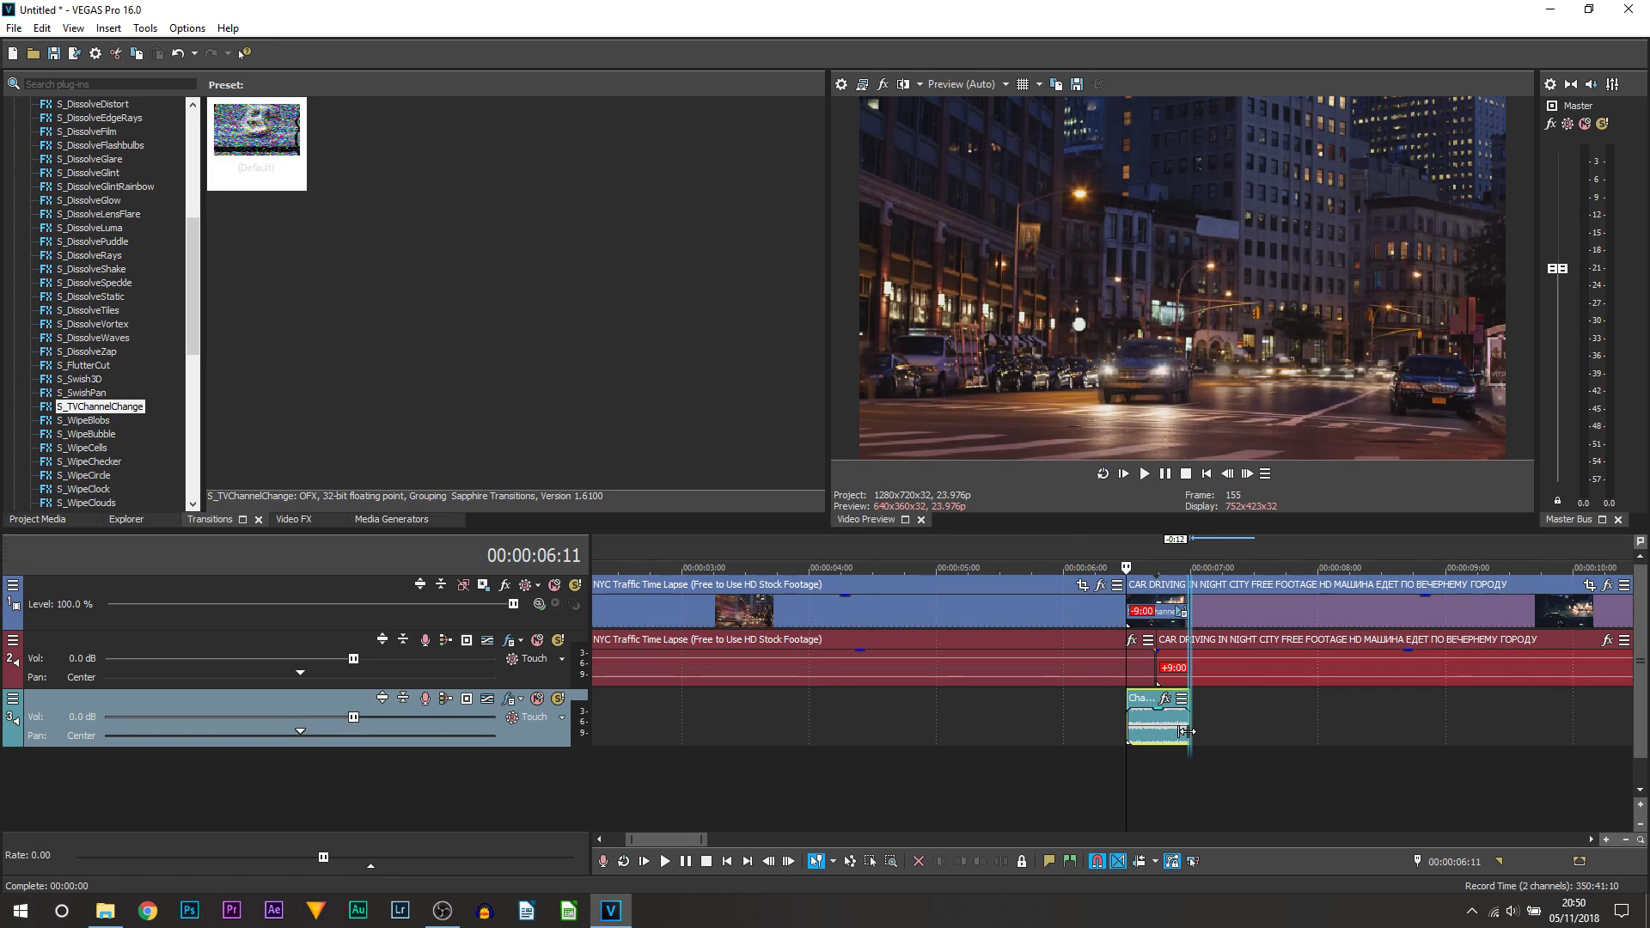
- Lower the static sound's gain to about -8.3 dB and play back the transition
{"action": "left_click", "coordinate": [1151, 587]}
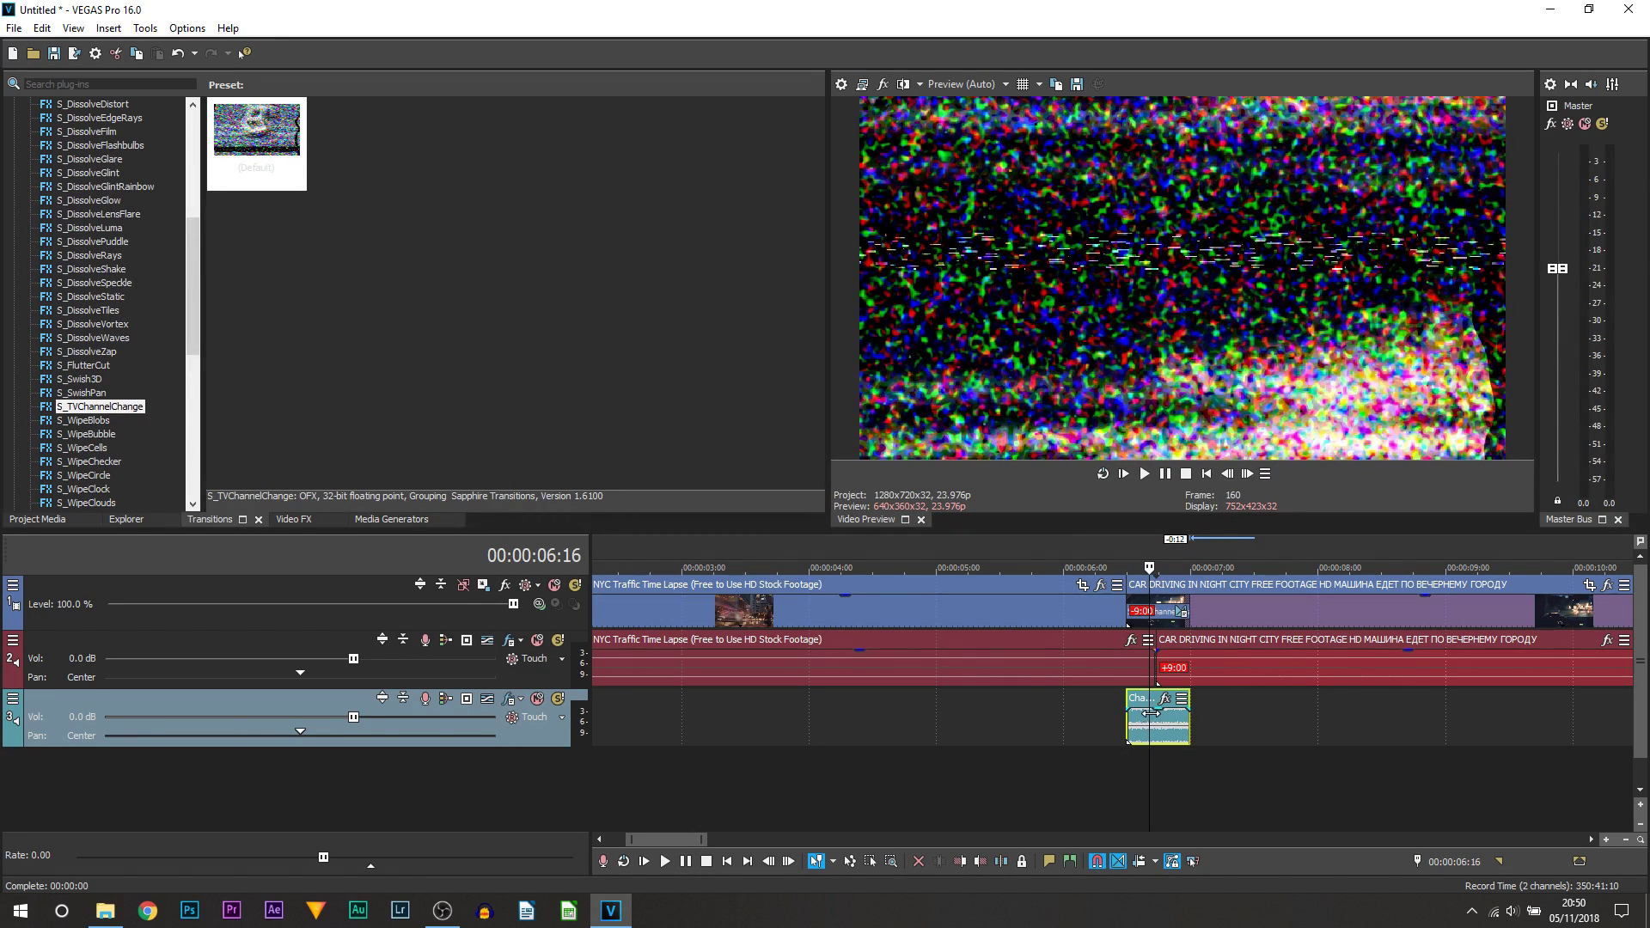
{"action": "left_click_drag", "start_coordinate": [1157, 715], "coordinate": [1163, 737]}
{"action": "left_click", "coordinate": [1070, 774]}
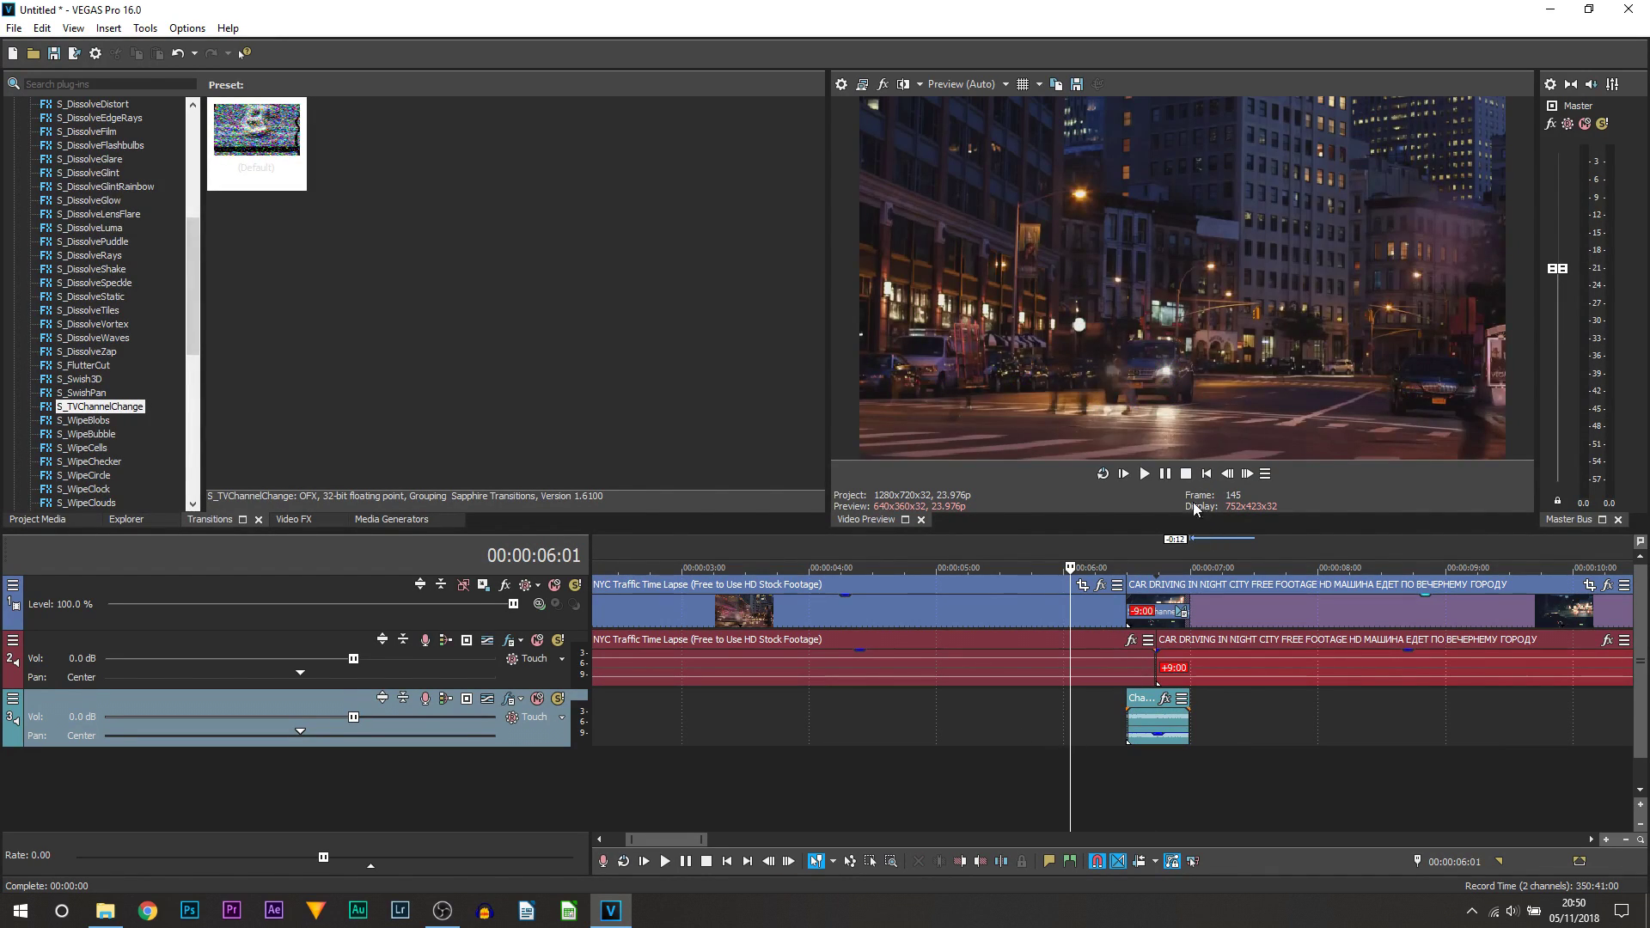
{"action": "left_click", "coordinate": [1164, 478]}
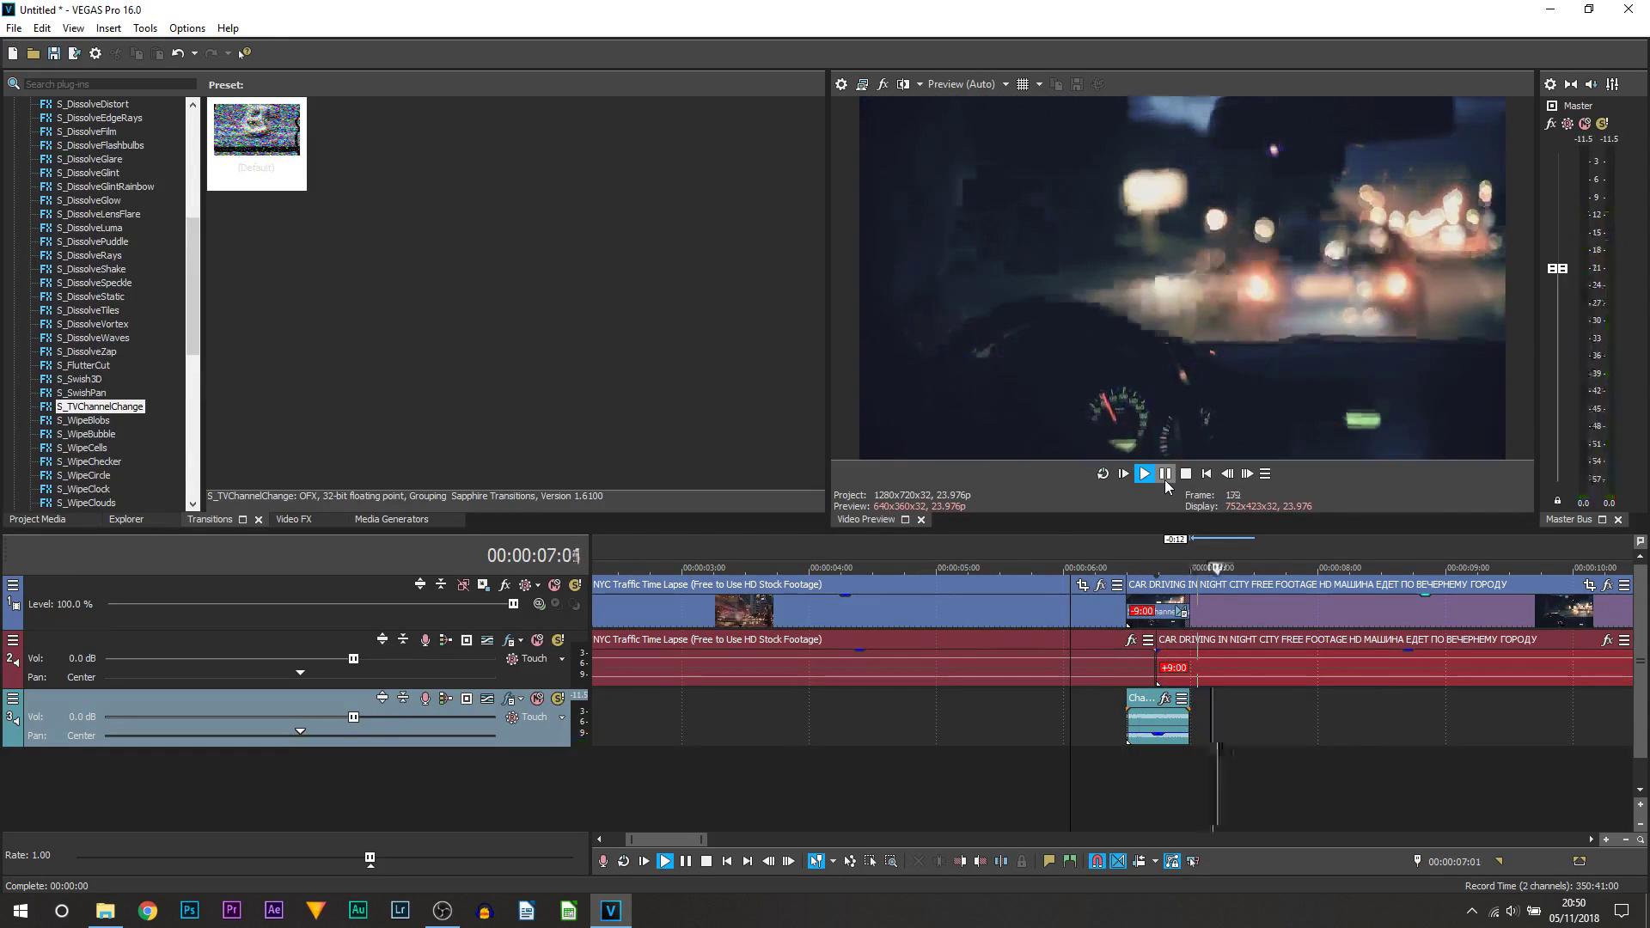
{"action": "left_click", "coordinate": [1164, 477]}
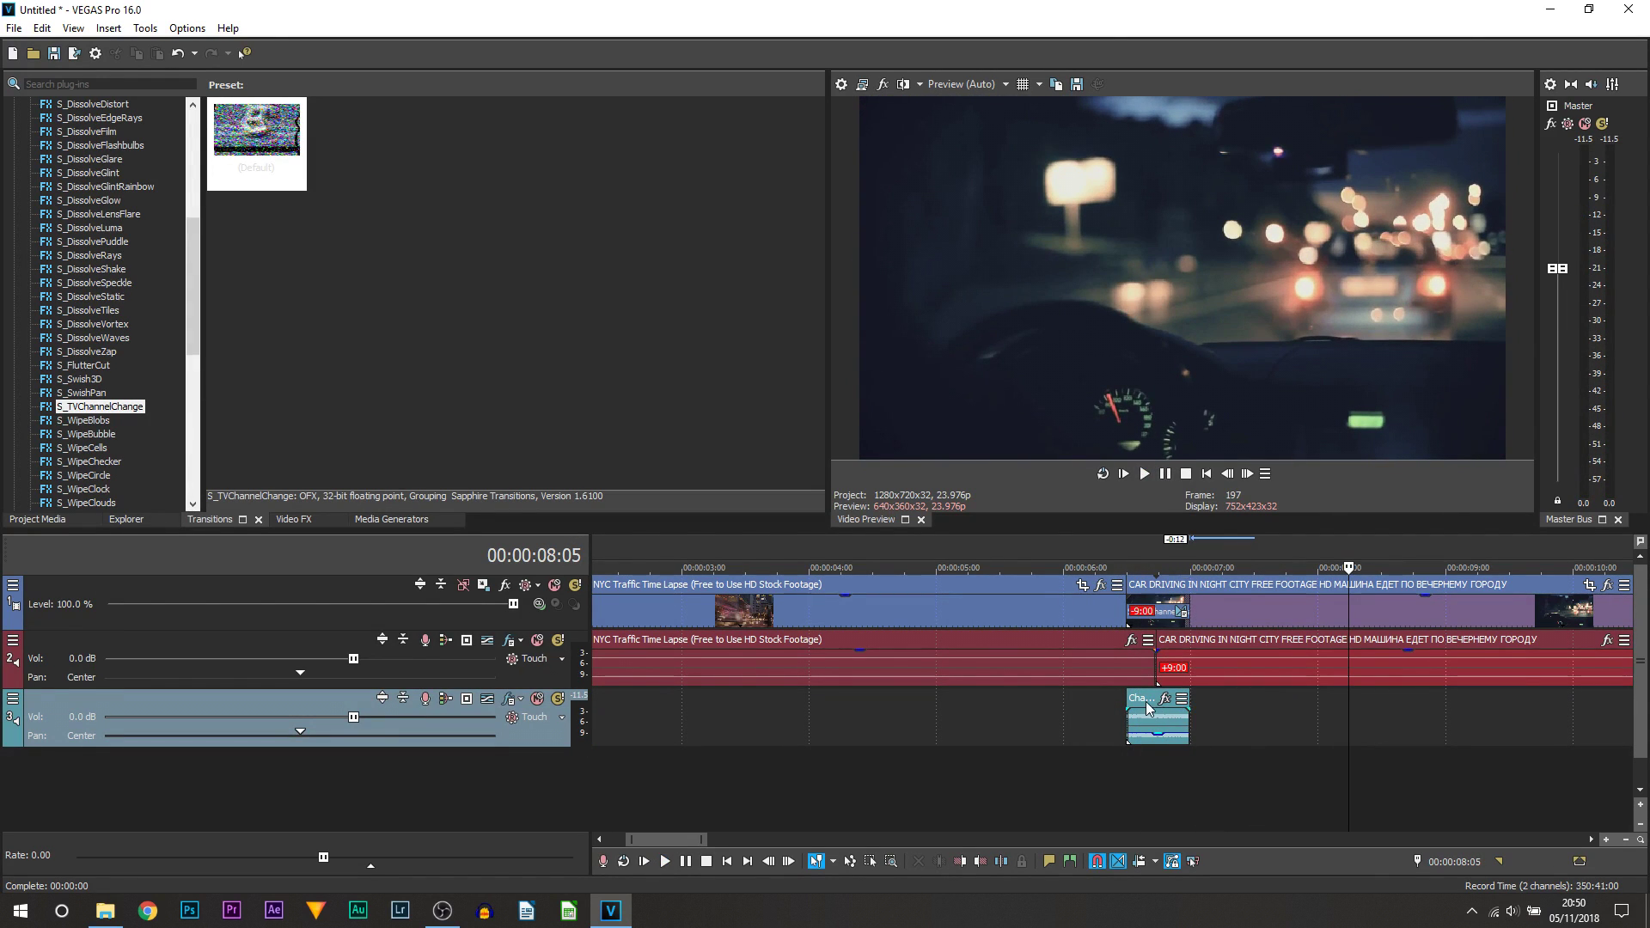
{"action": "scroll", "coordinate": [1146, 704], "scroll_direction": "down", "scroll_amount": 4}
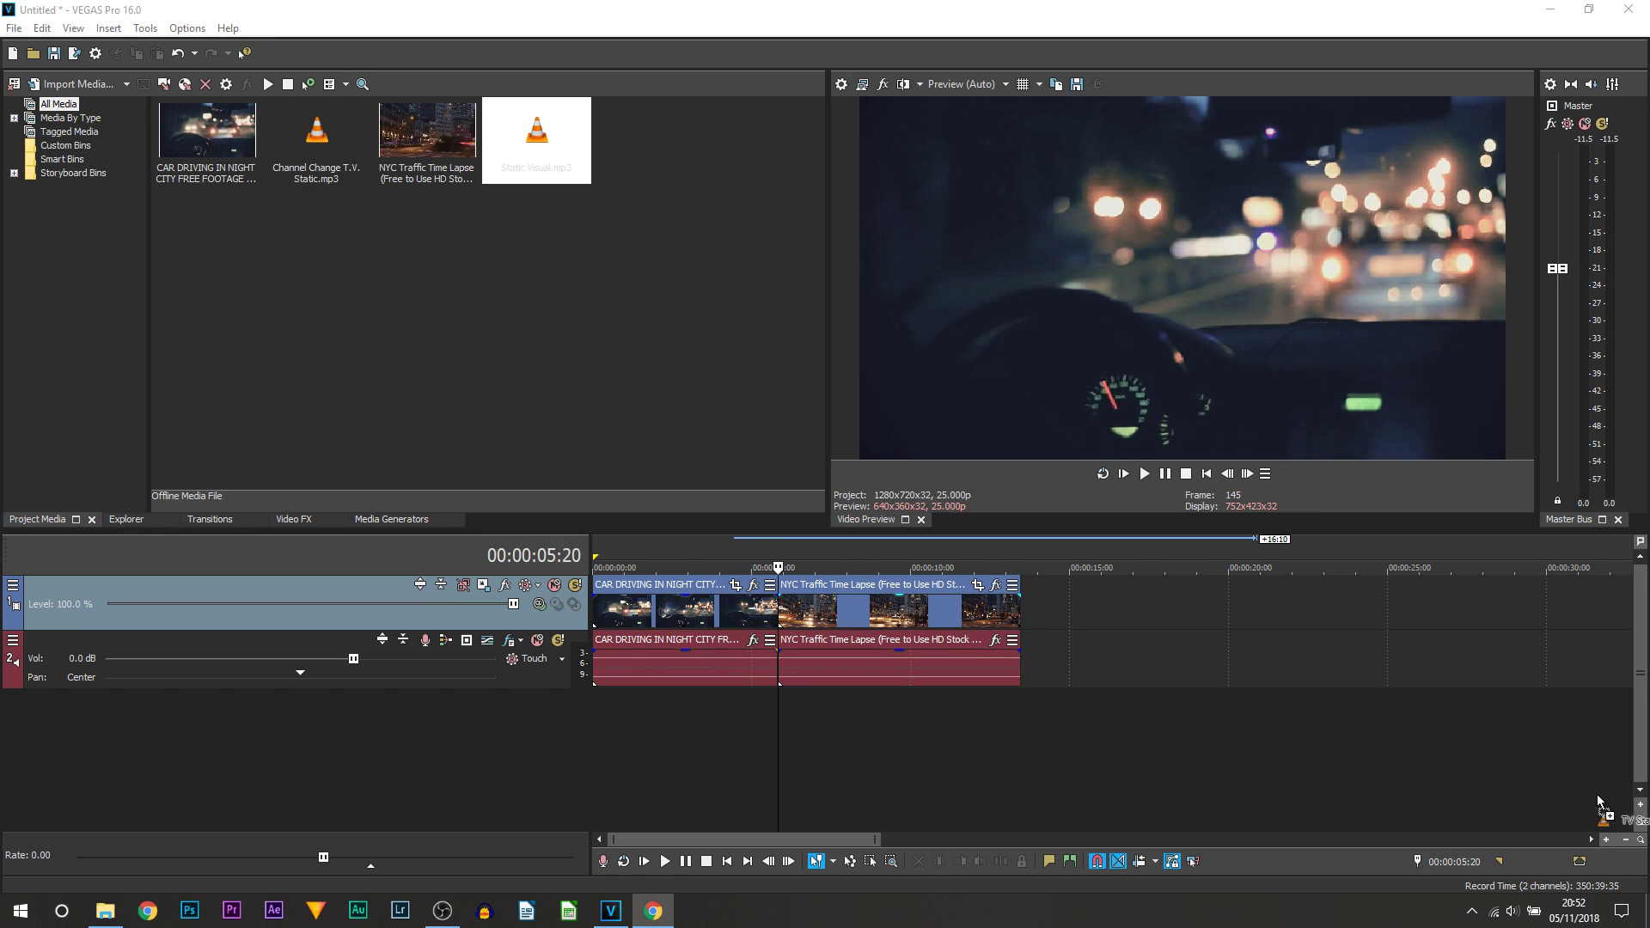
- Add the TV Static clip pair at the project start, trim both its edges, and play it
{"action": "left_click_drag", "start_coordinate": [1598, 800], "coordinate": [828, 628]}
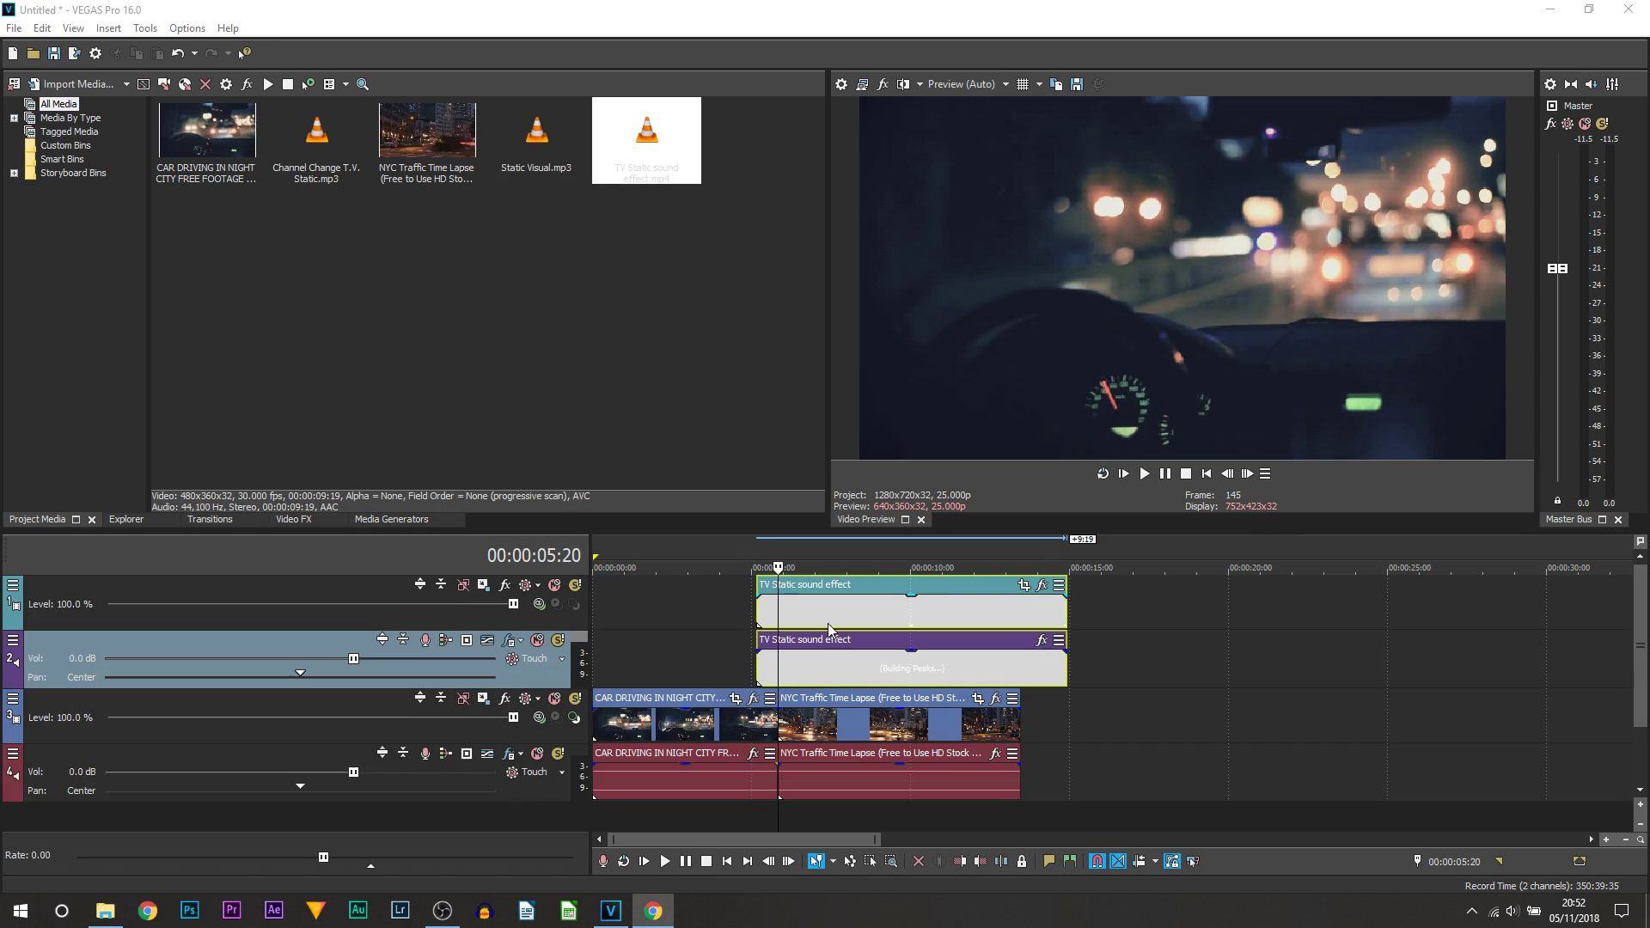
{"action": "left_click", "coordinate": [827, 622]}
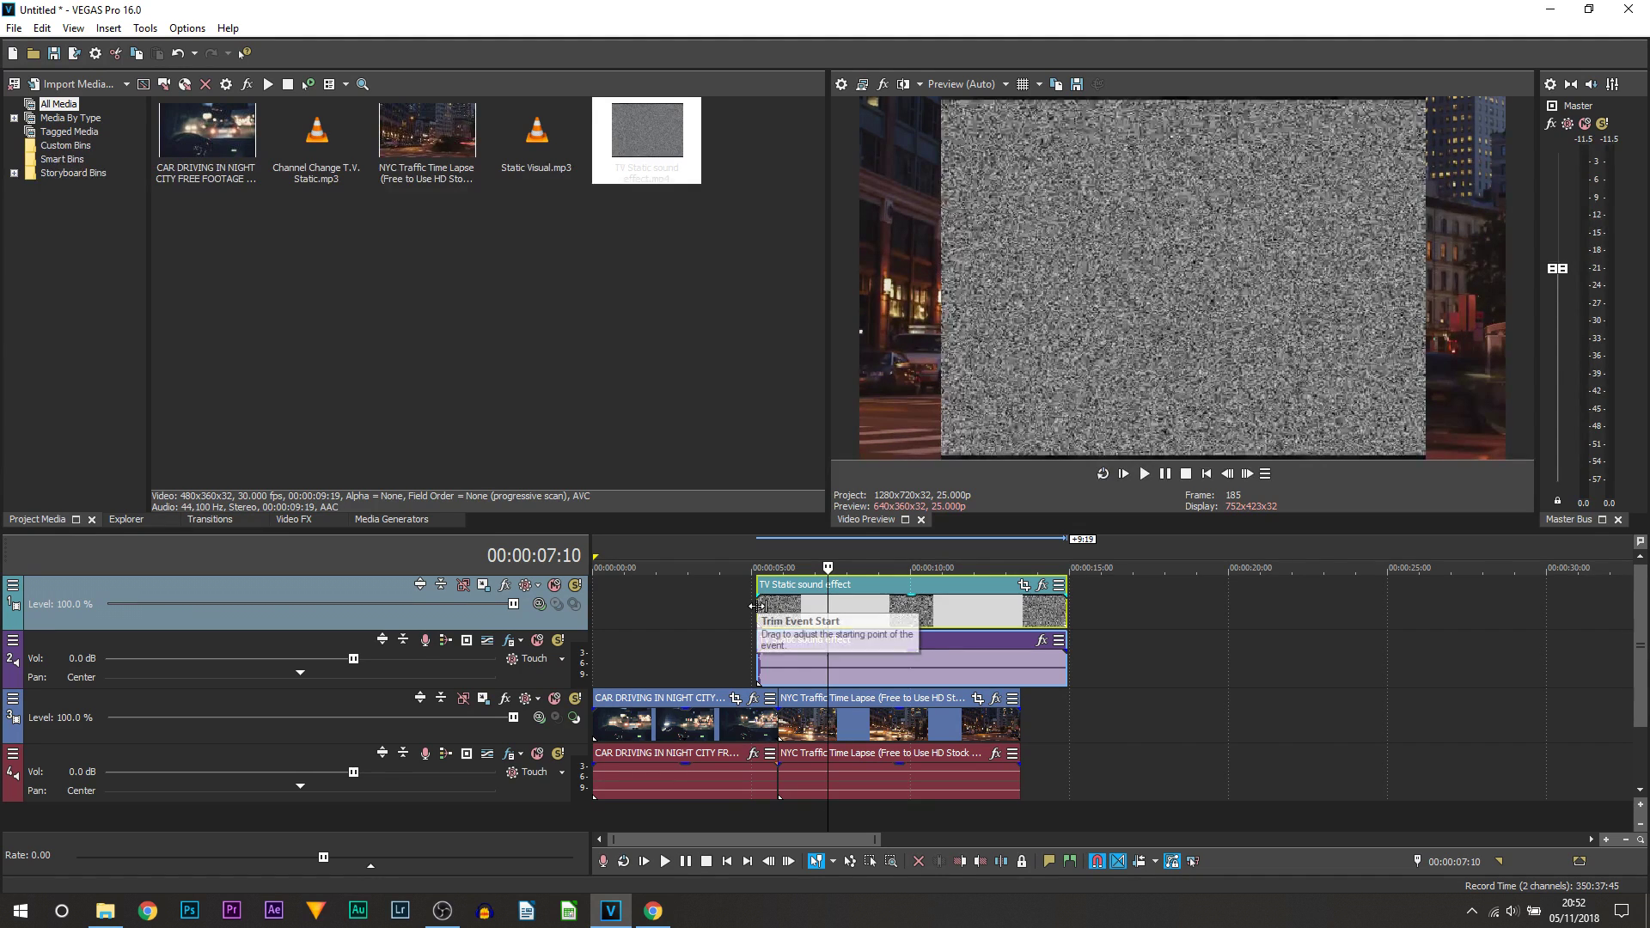
{"action": "left_click", "coordinate": [960, 619]}
{"action": "left_click_drag", "start_coordinate": [848, 630], "coordinate": [790, 612]}
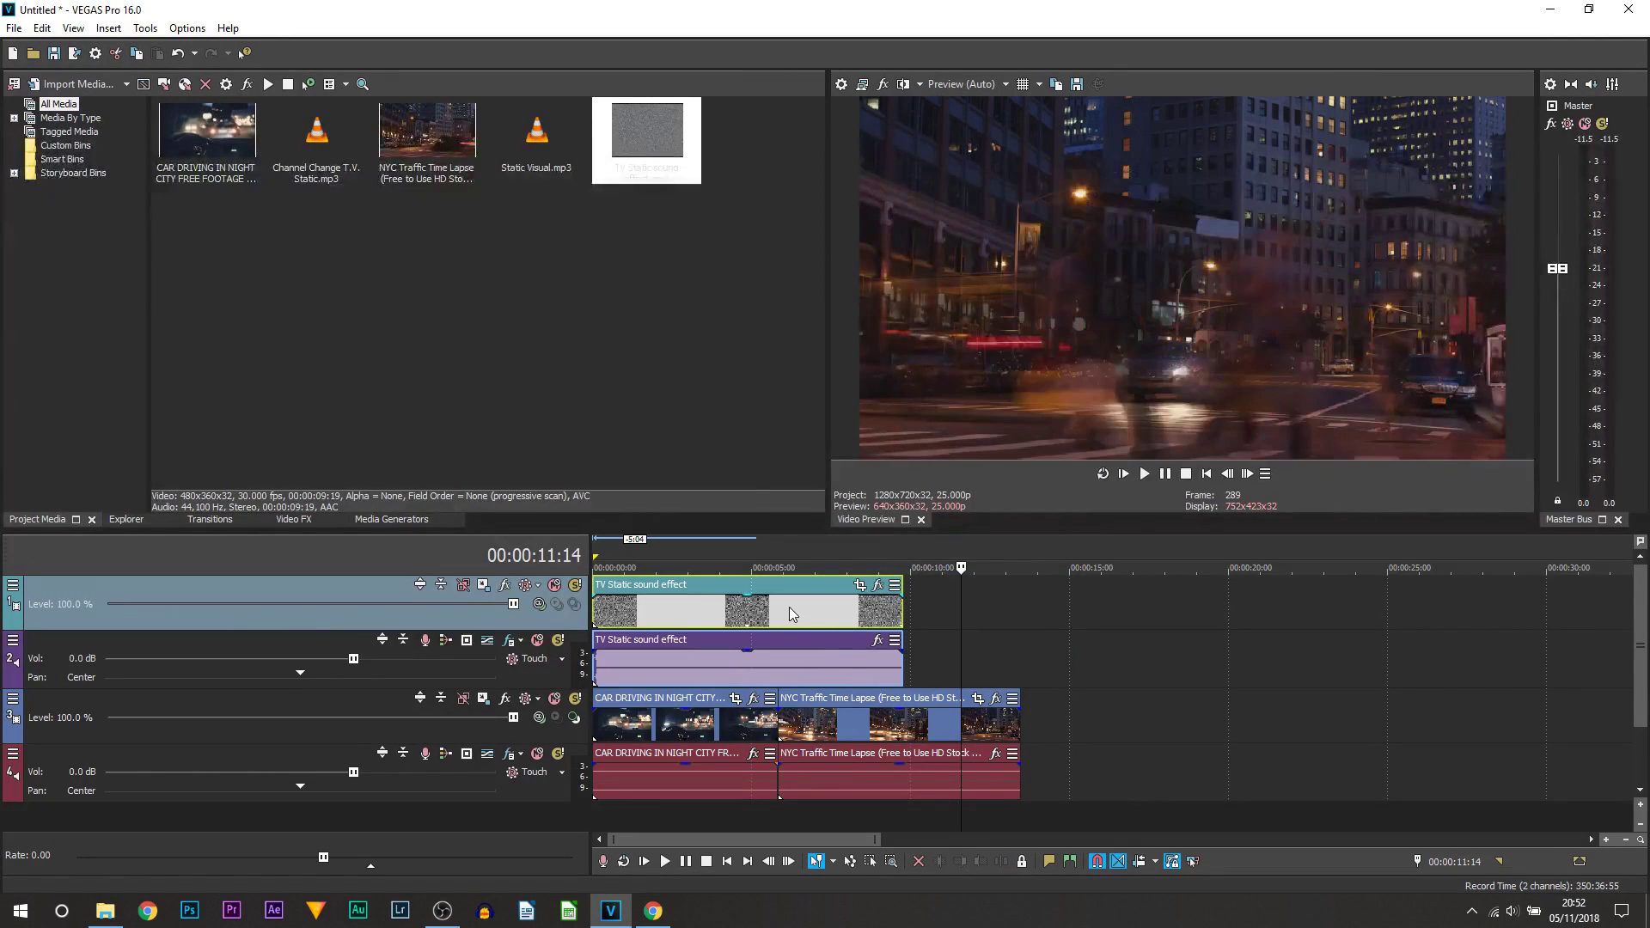
{"action": "left_click", "coordinate": [893, 615]}
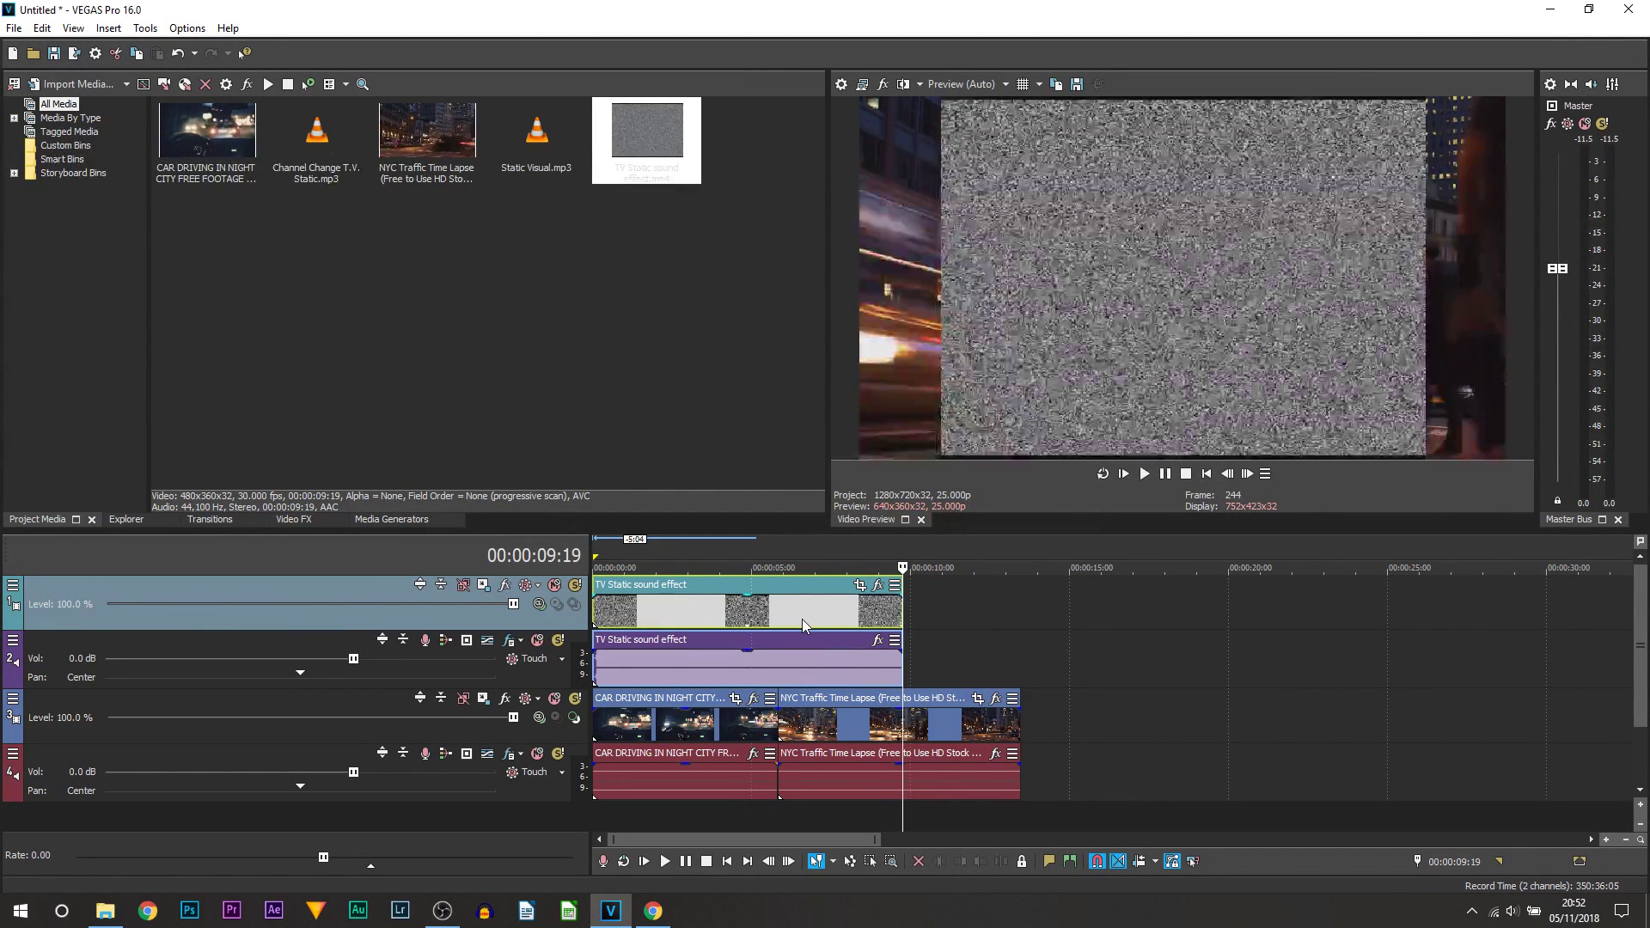
{"action": "left_click", "coordinate": [673, 632]}
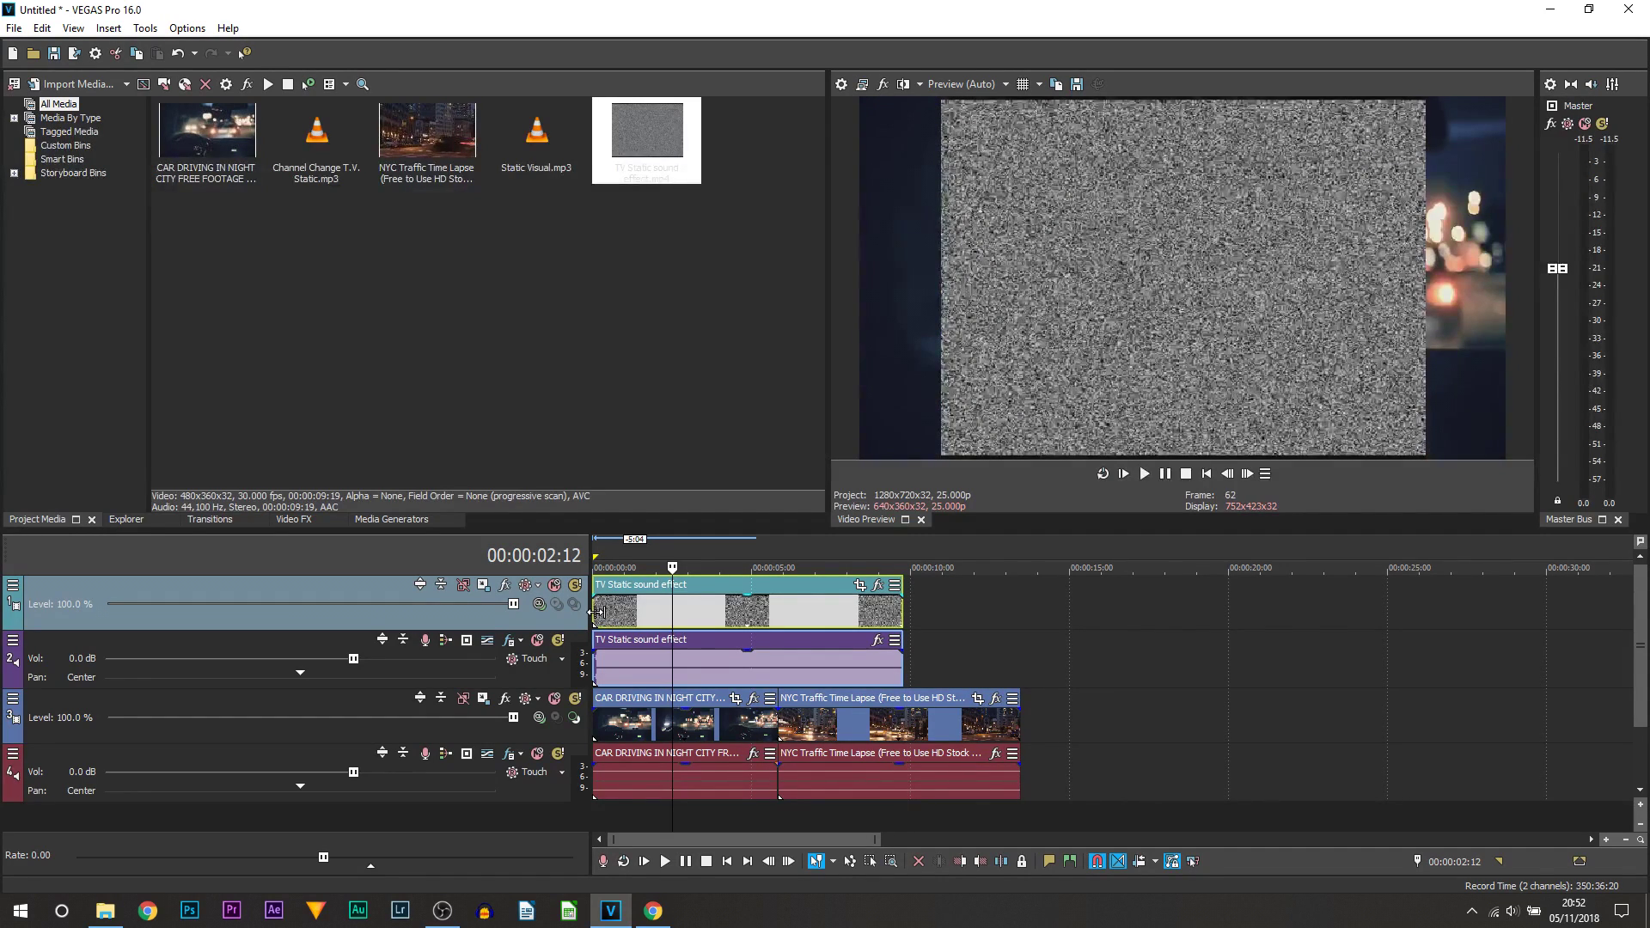
{"action": "left_click_drag", "start_coordinate": [596, 612], "coordinate": [721, 612]}
{"action": "left_click_drag", "start_coordinate": [906, 610], "coordinate": [774, 613]}
{"action": "scroll", "coordinate": [940, 611], "scroll_direction": "up", "scroll_amount": 5}
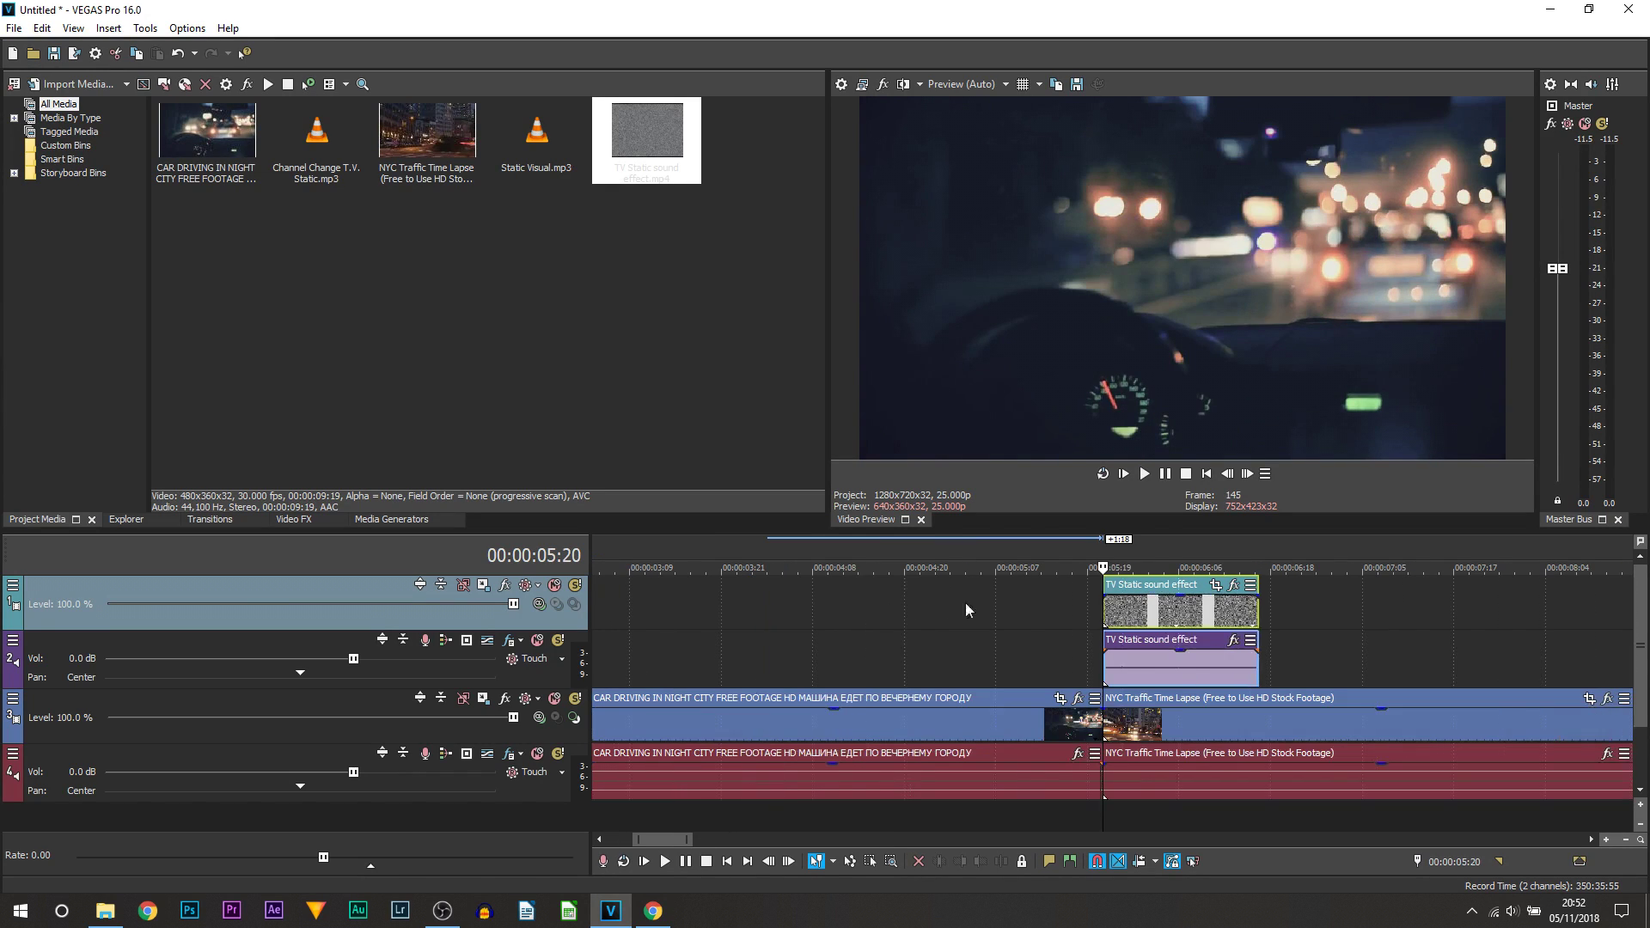
{"action": "key", "text": "space"}
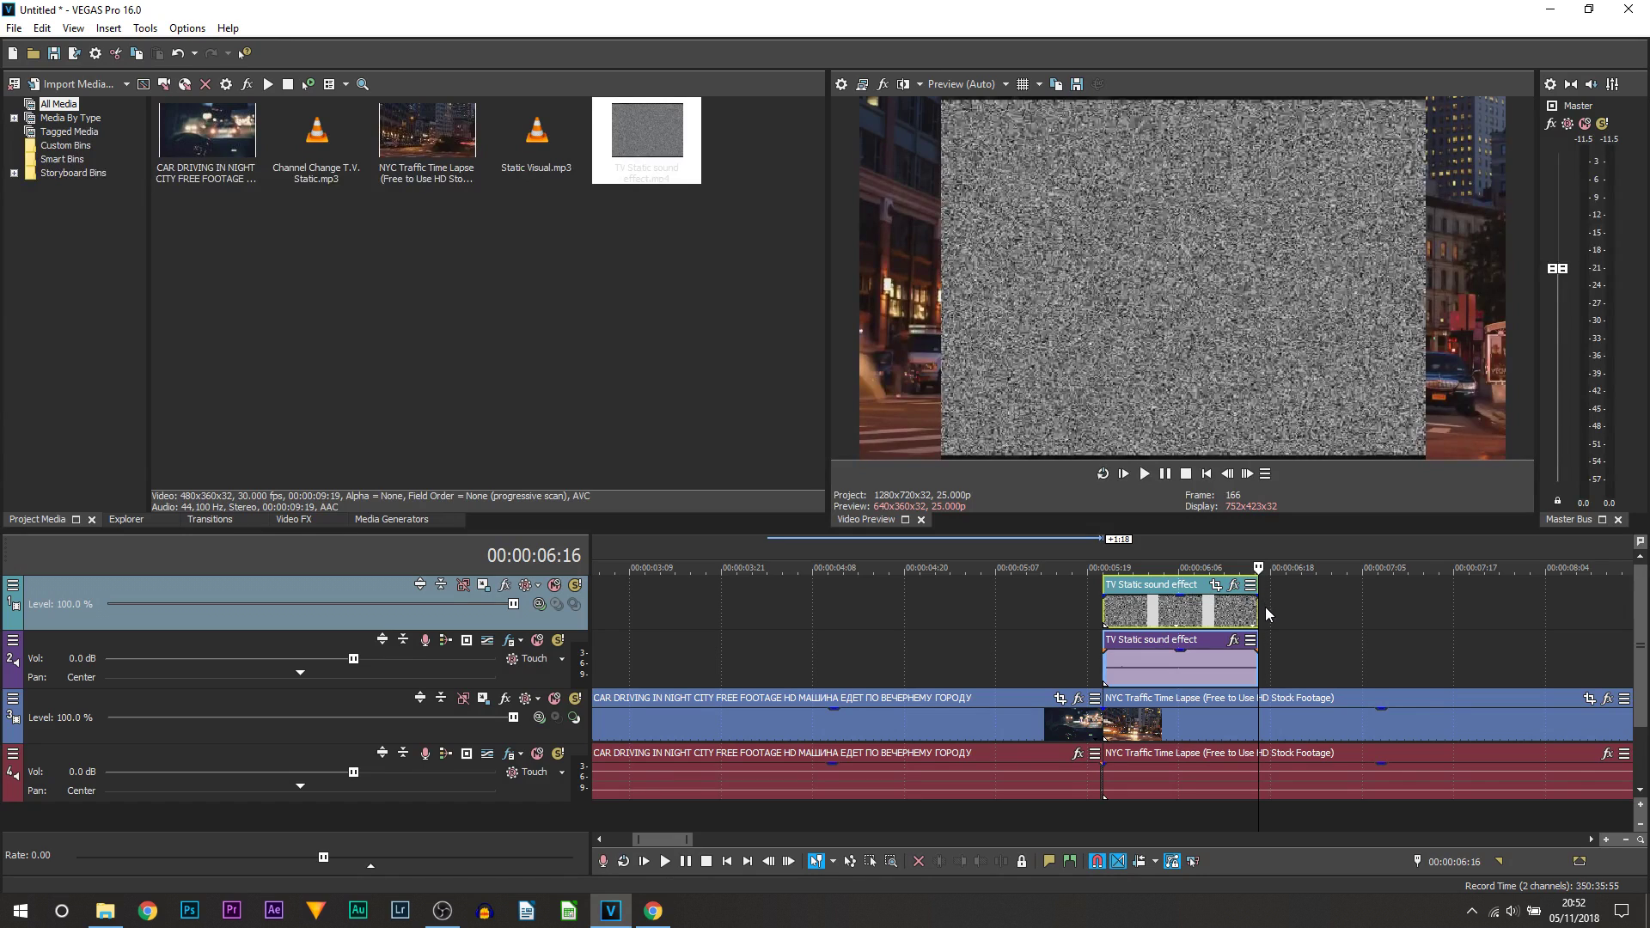
- Move the TV Static pair onto the car-to-NYC cut and shorten it from both ends
{"action": "left_click_drag", "start_coordinate": [1211, 615], "coordinate": [1112, 618]}
{"action": "left_click", "coordinate": [1128, 612]}
{"action": "scroll", "coordinate": [945, 616], "scroll_direction": "up", "scroll_amount": 4}
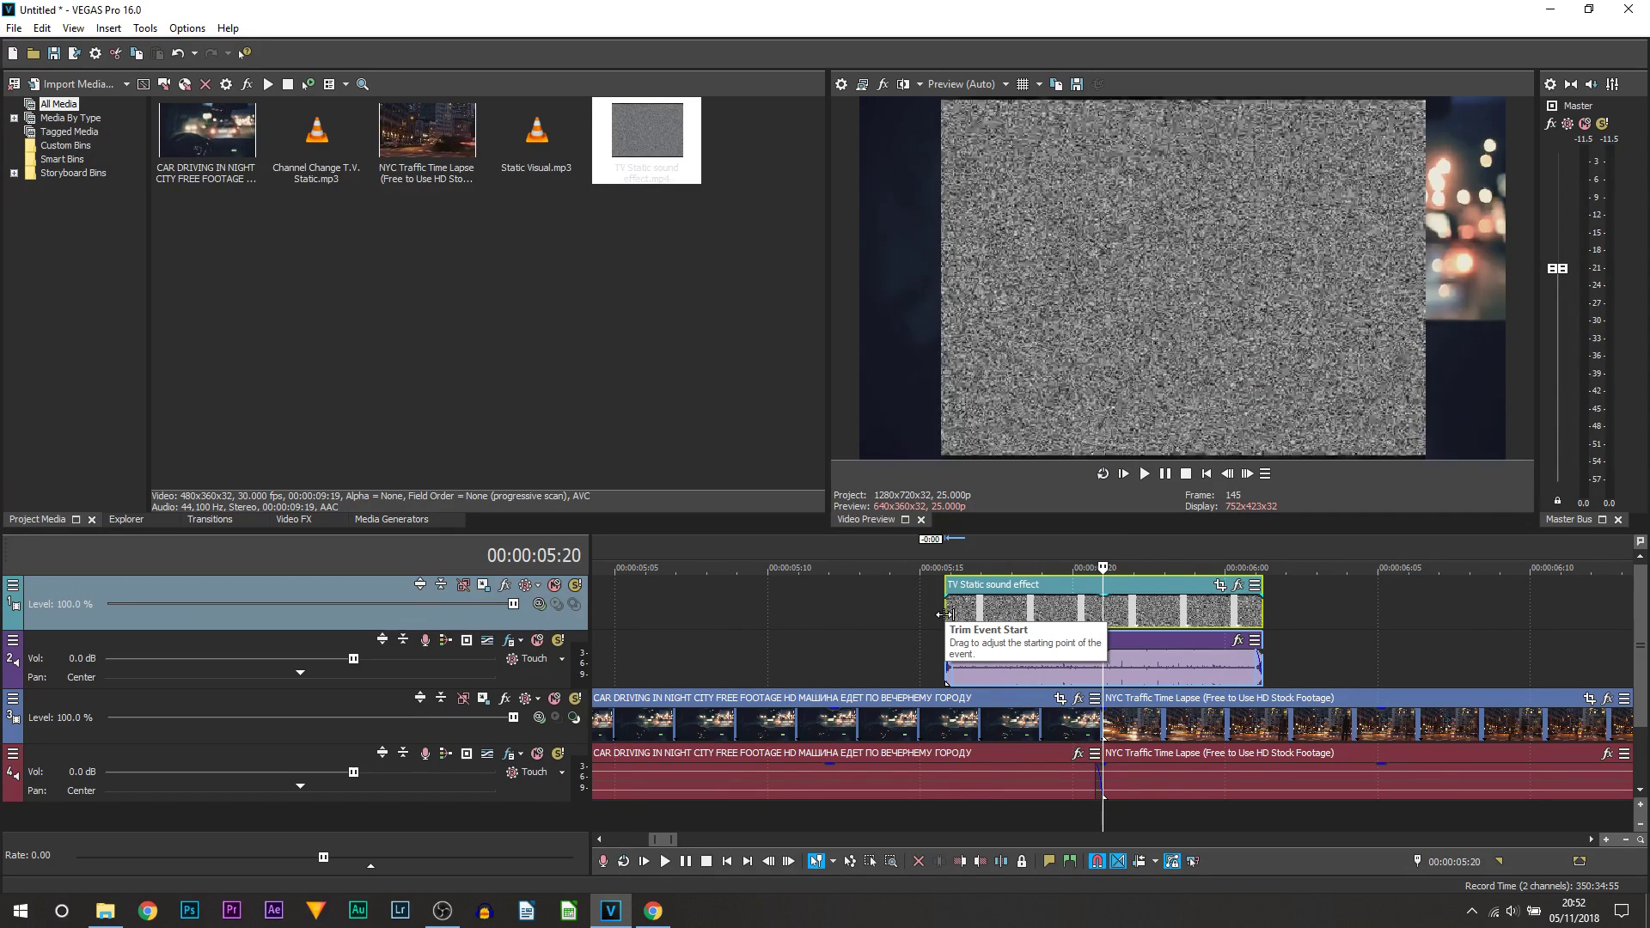
{"action": "left_click_drag", "start_coordinate": [945, 614], "coordinate": [976, 614]}
{"action": "scroll", "coordinate": [1084, 671], "scroll_direction": "down", "scroll_amount": 2}
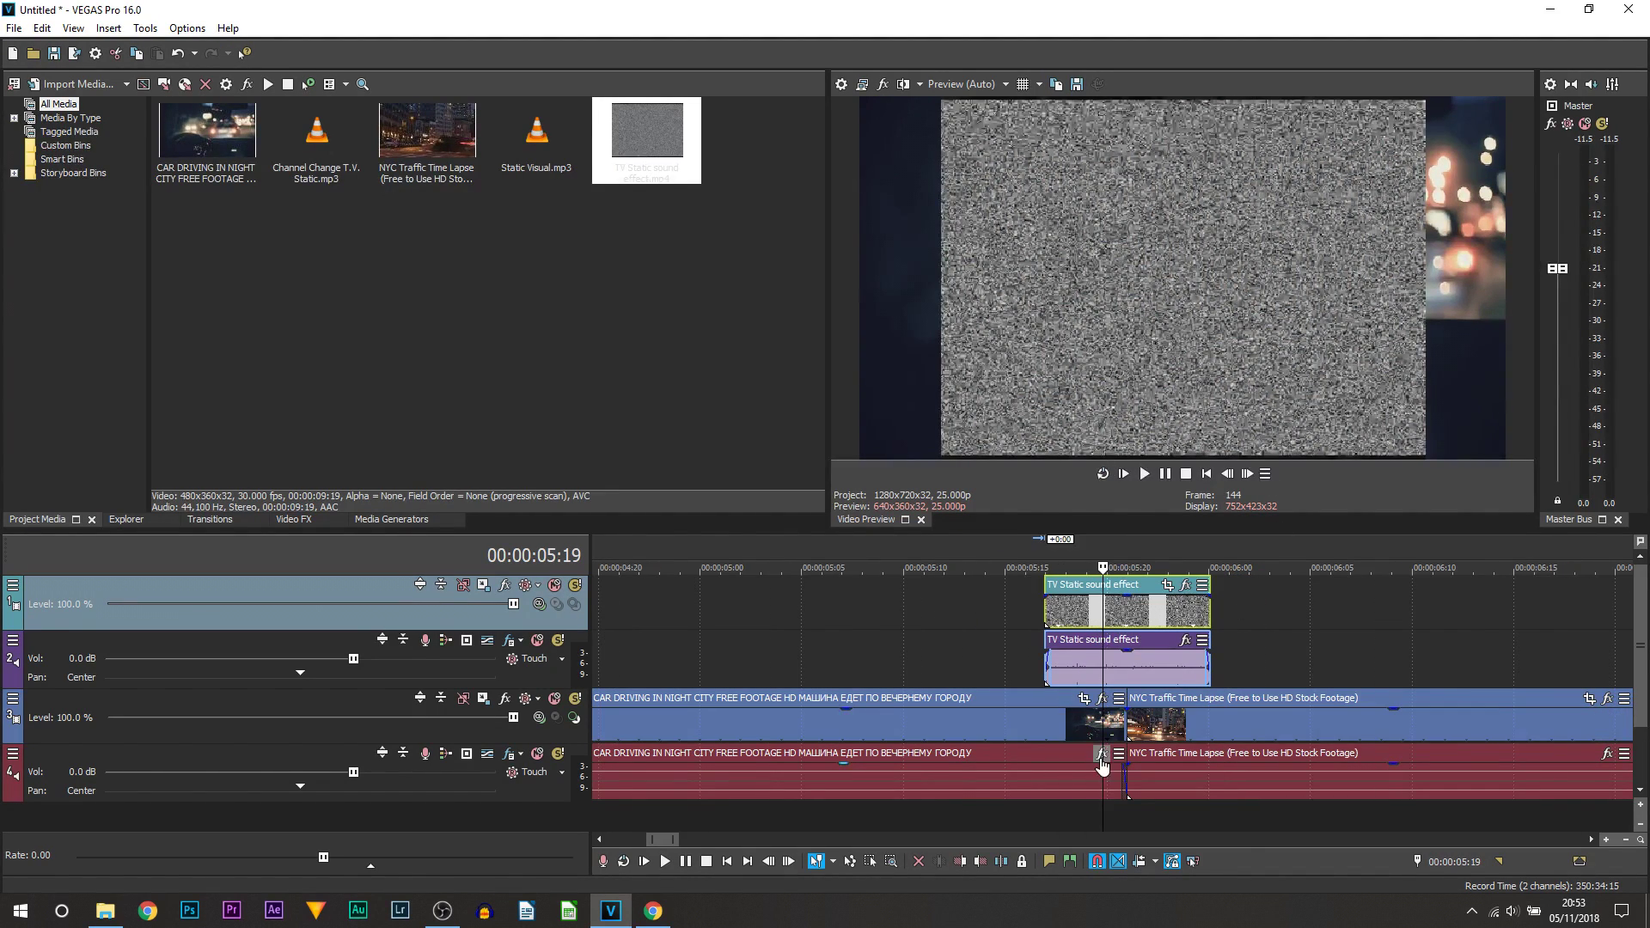
{"action": "scroll", "coordinate": [1136, 678], "scroll_direction": "up", "scroll_amount": 3}
{"action": "scroll", "coordinate": [1136, 678], "scroll_direction": "down", "scroll_amount": 5}
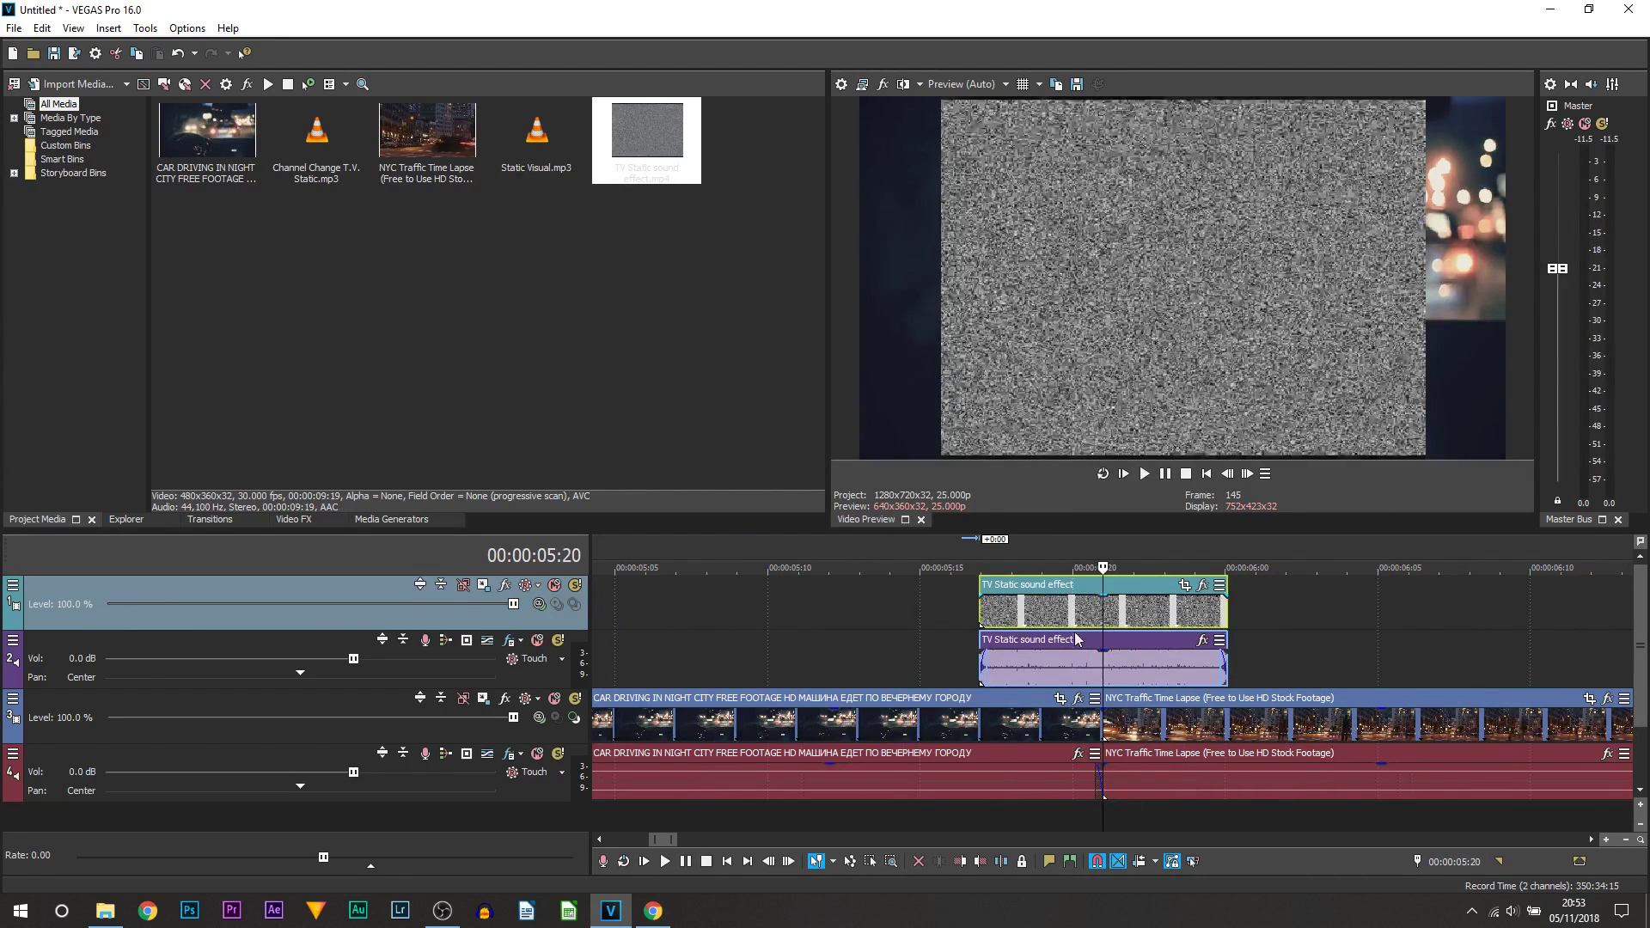
{"action": "scroll", "coordinate": [1081, 668], "scroll_direction": "up", "scroll_amount": 5}
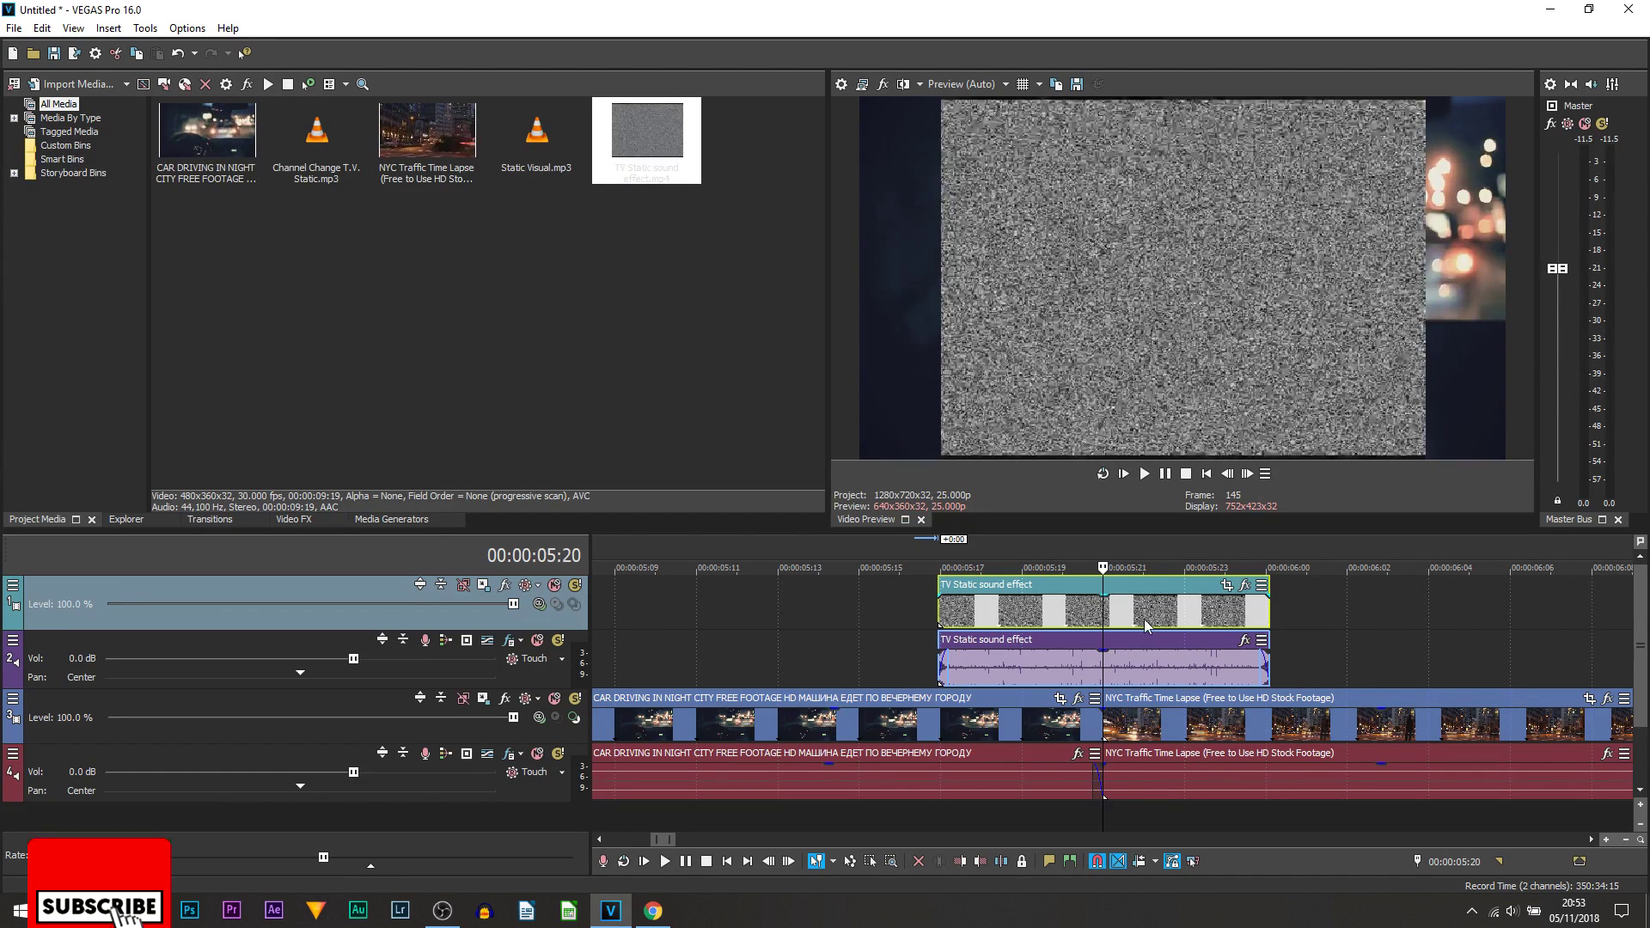
- Turn off Maintain aspect ratio in the TV Static video event's Properties
{"action": "left_click", "coordinate": [1110, 619]}
{"action": "right_click", "coordinate": [1110, 619]}
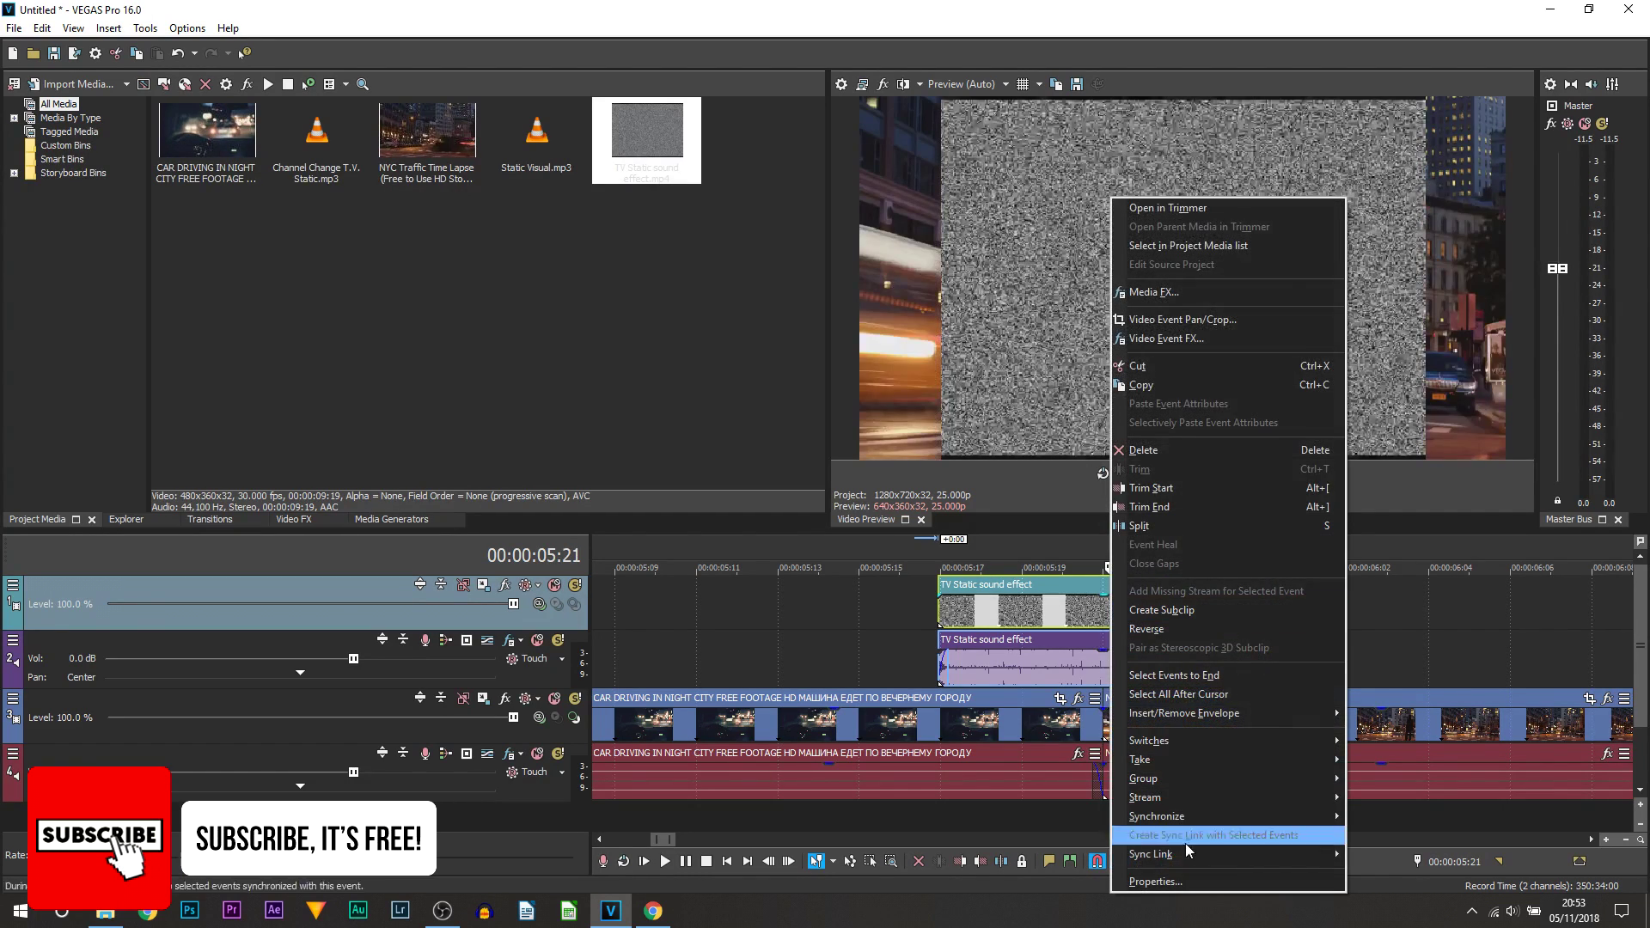
{"action": "left_click", "coordinate": [1182, 877]}
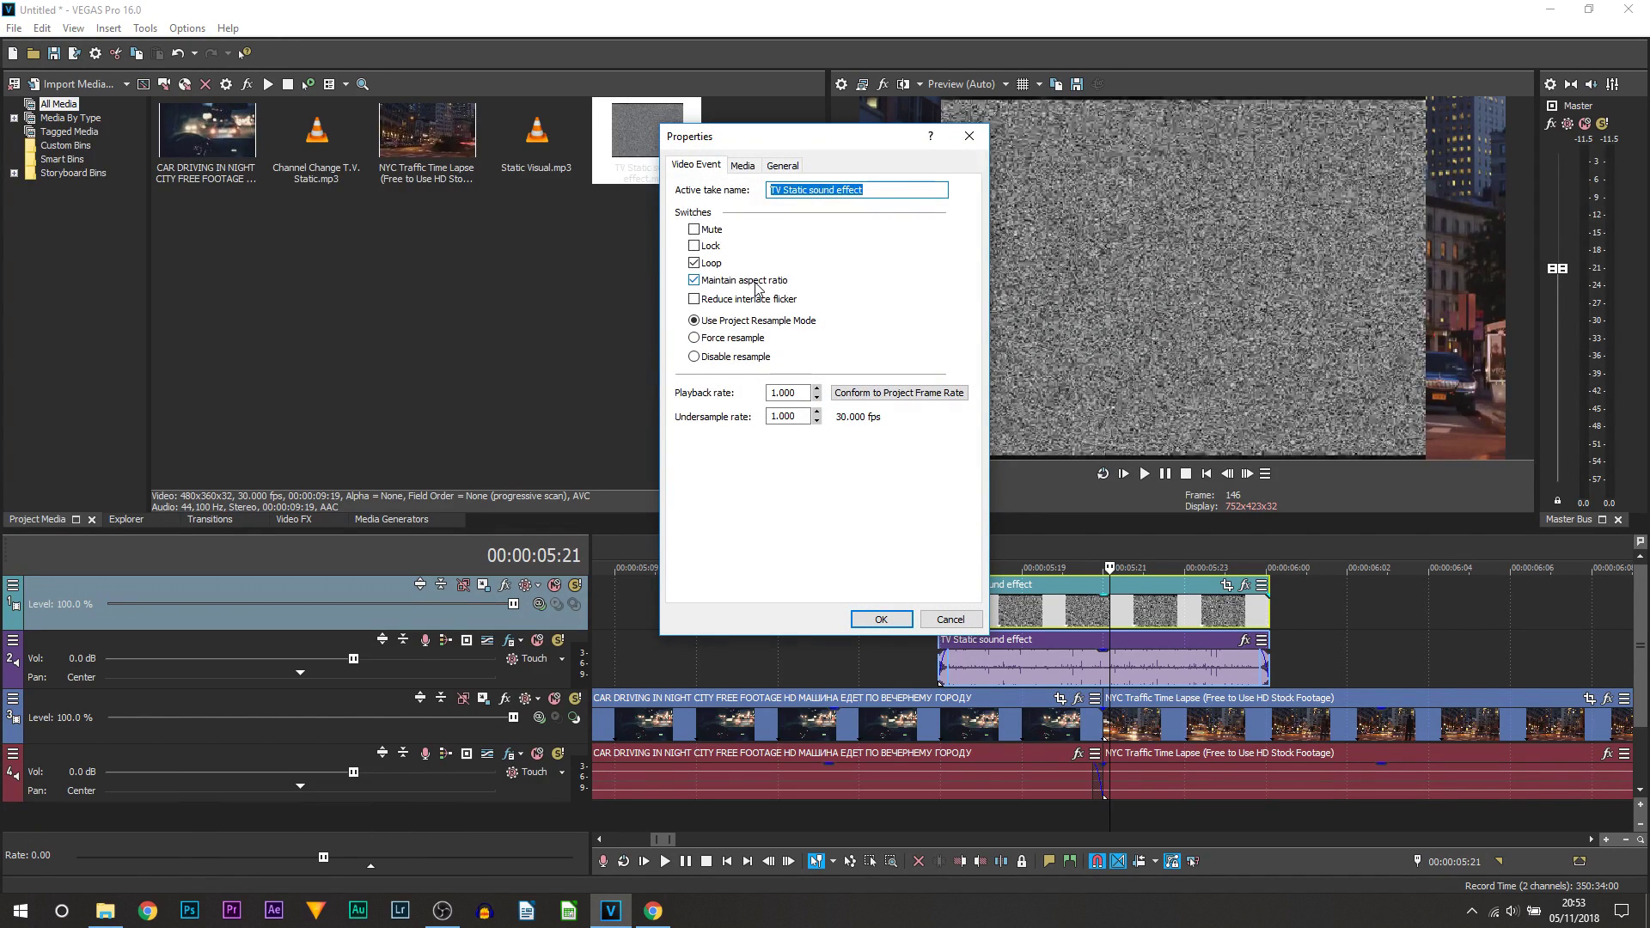
{"action": "left_click", "coordinate": [881, 620]}
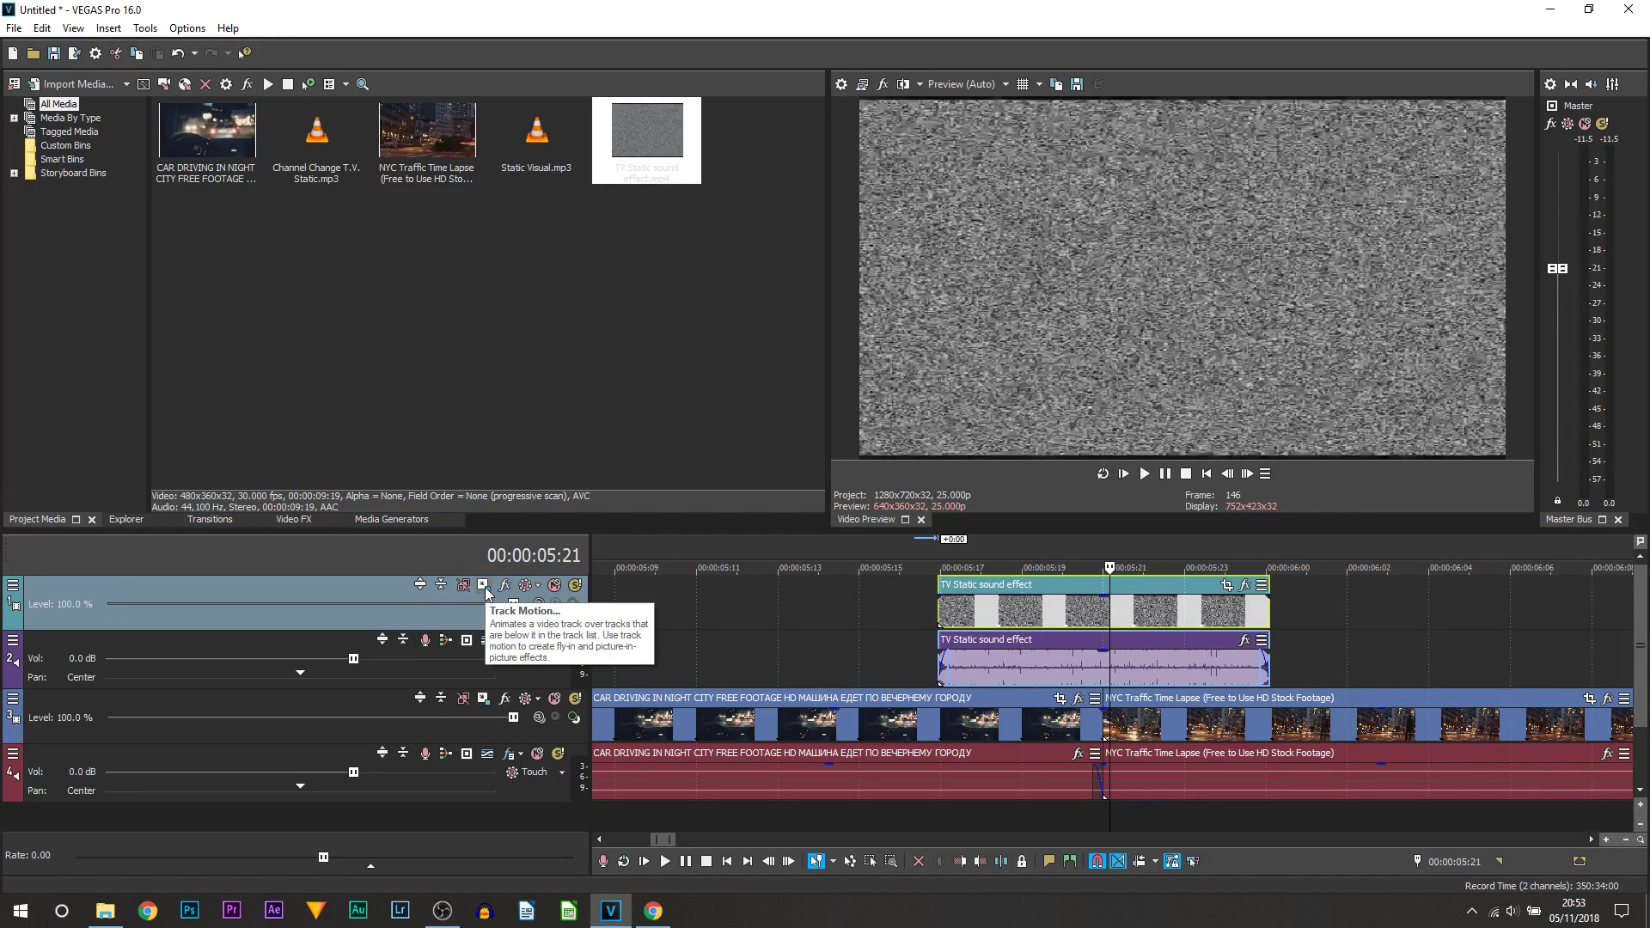
{"action": "left_click", "coordinate": [483, 585]}
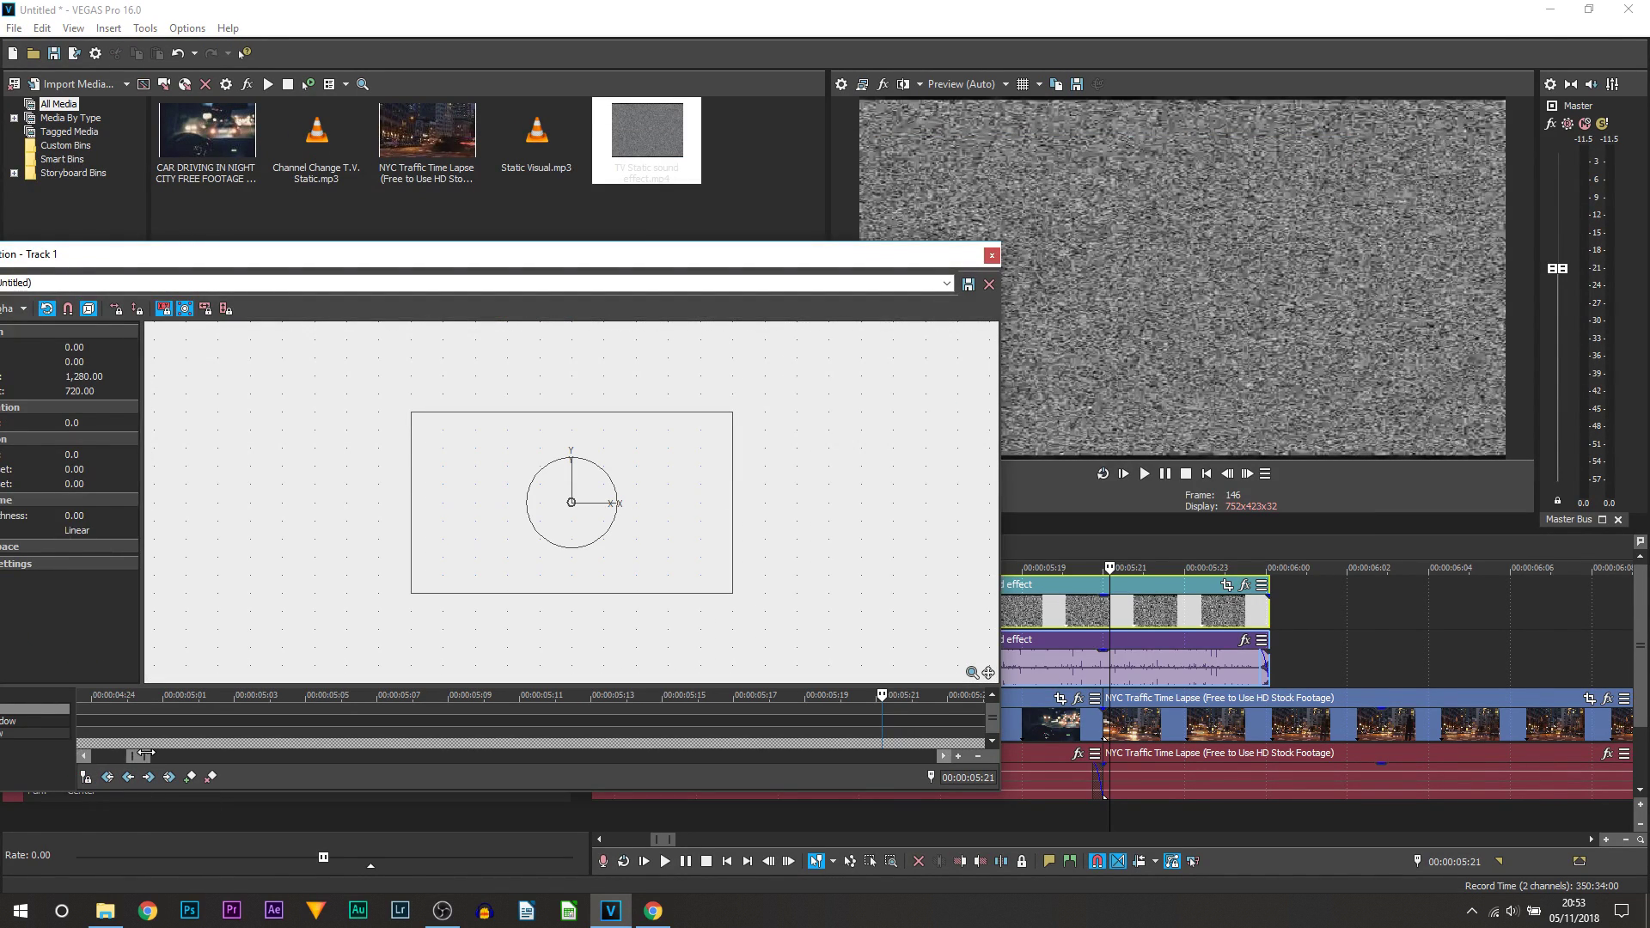
{"action": "left_click_drag", "start_coordinate": [733, 592], "coordinate": [748, 601]}
{"action": "scroll", "coordinate": [936, 601], "scroll_direction": "down", "scroll_amount": 3}
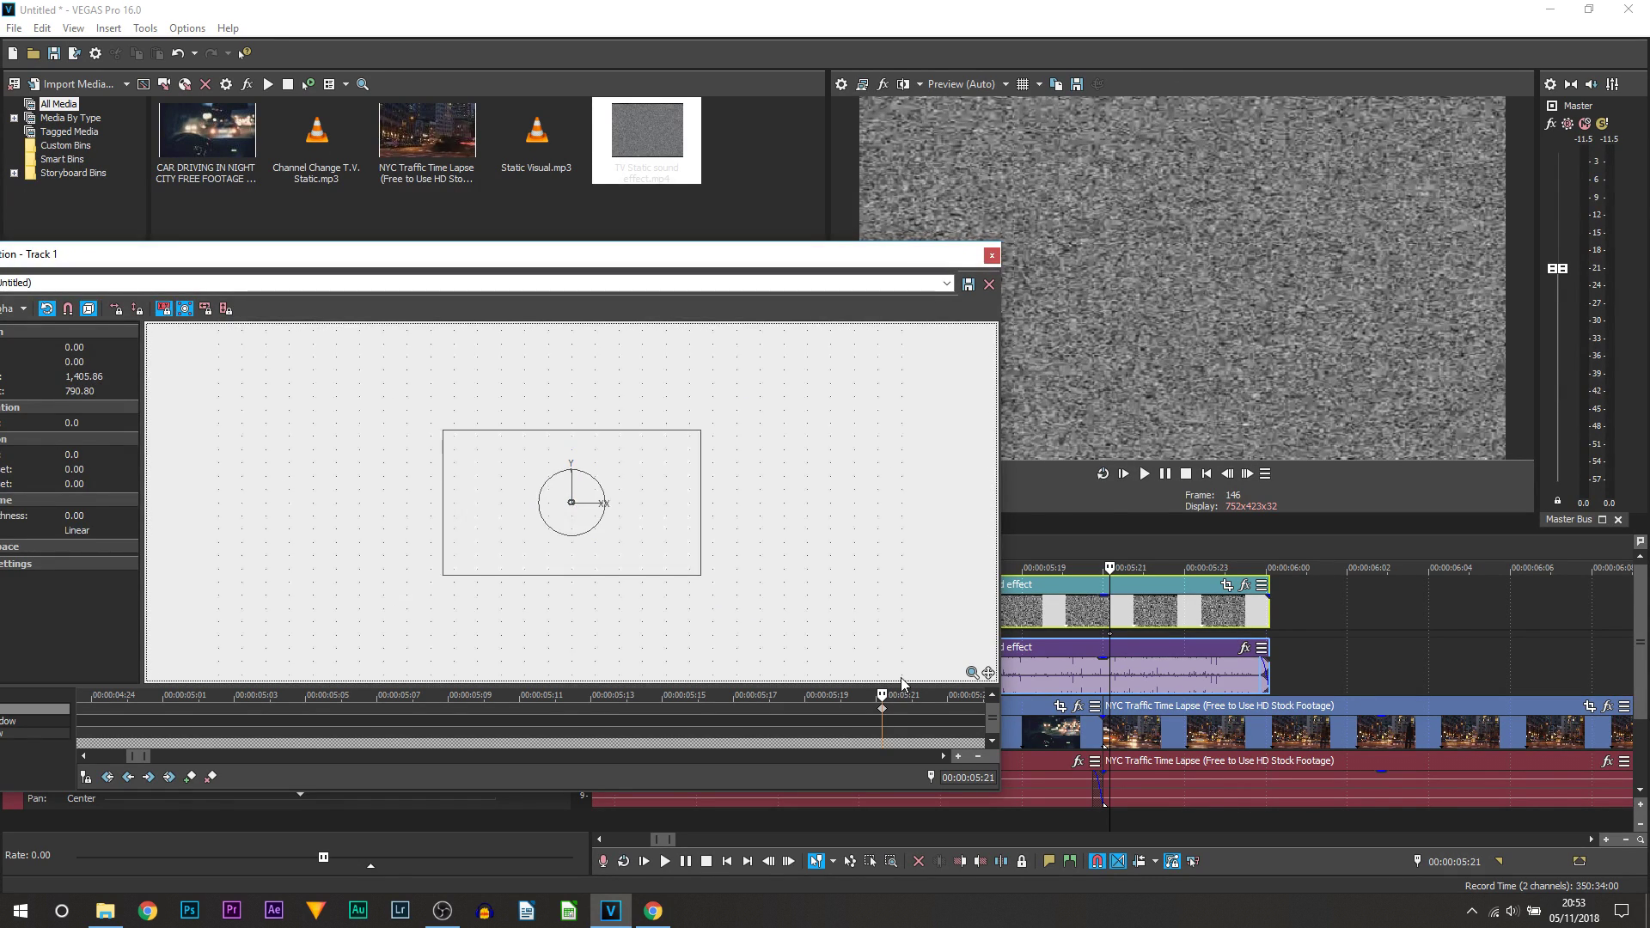
{"action": "scroll", "coordinate": [869, 721], "scroll_direction": "down", "scroll_amount": 8}
{"action": "left_click", "coordinate": [357, 714]}
{"action": "key", "text": "Delete"}
- Close track motion settings, lower the static sound to about -20 dB, and play back
{"action": "left_click", "coordinate": [991, 255]}
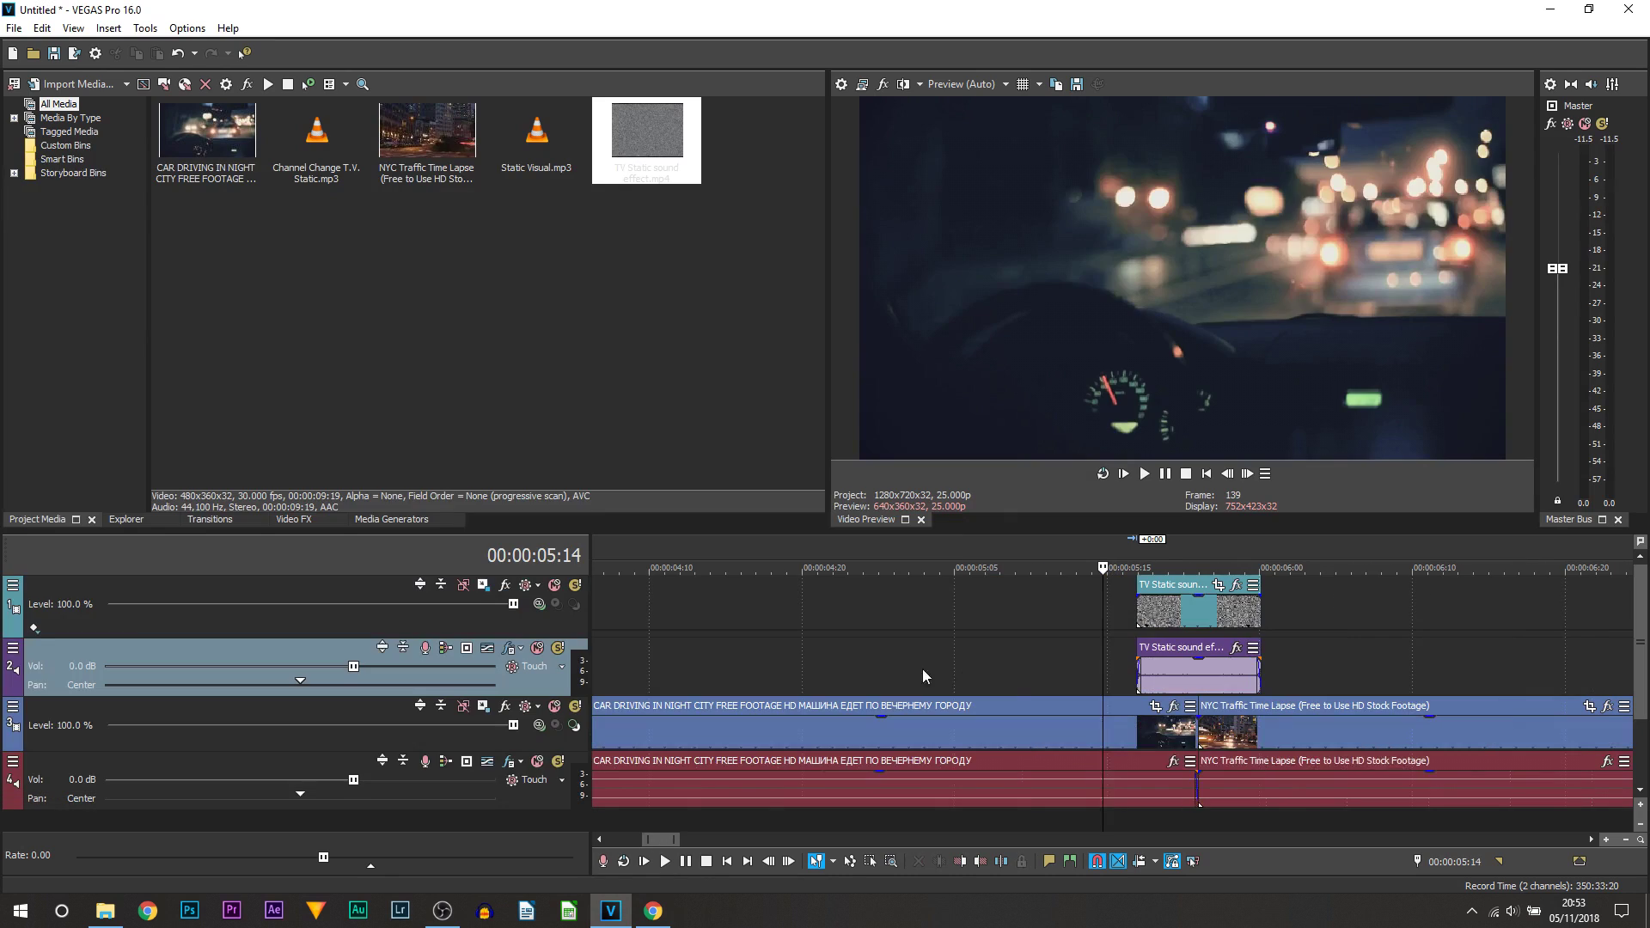
{"action": "scroll", "coordinate": [1031, 679], "scroll_direction": "down", "scroll_amount": 4}
{"action": "scroll", "coordinate": [946, 686], "scroll_direction": "up", "scroll_amount": 4}
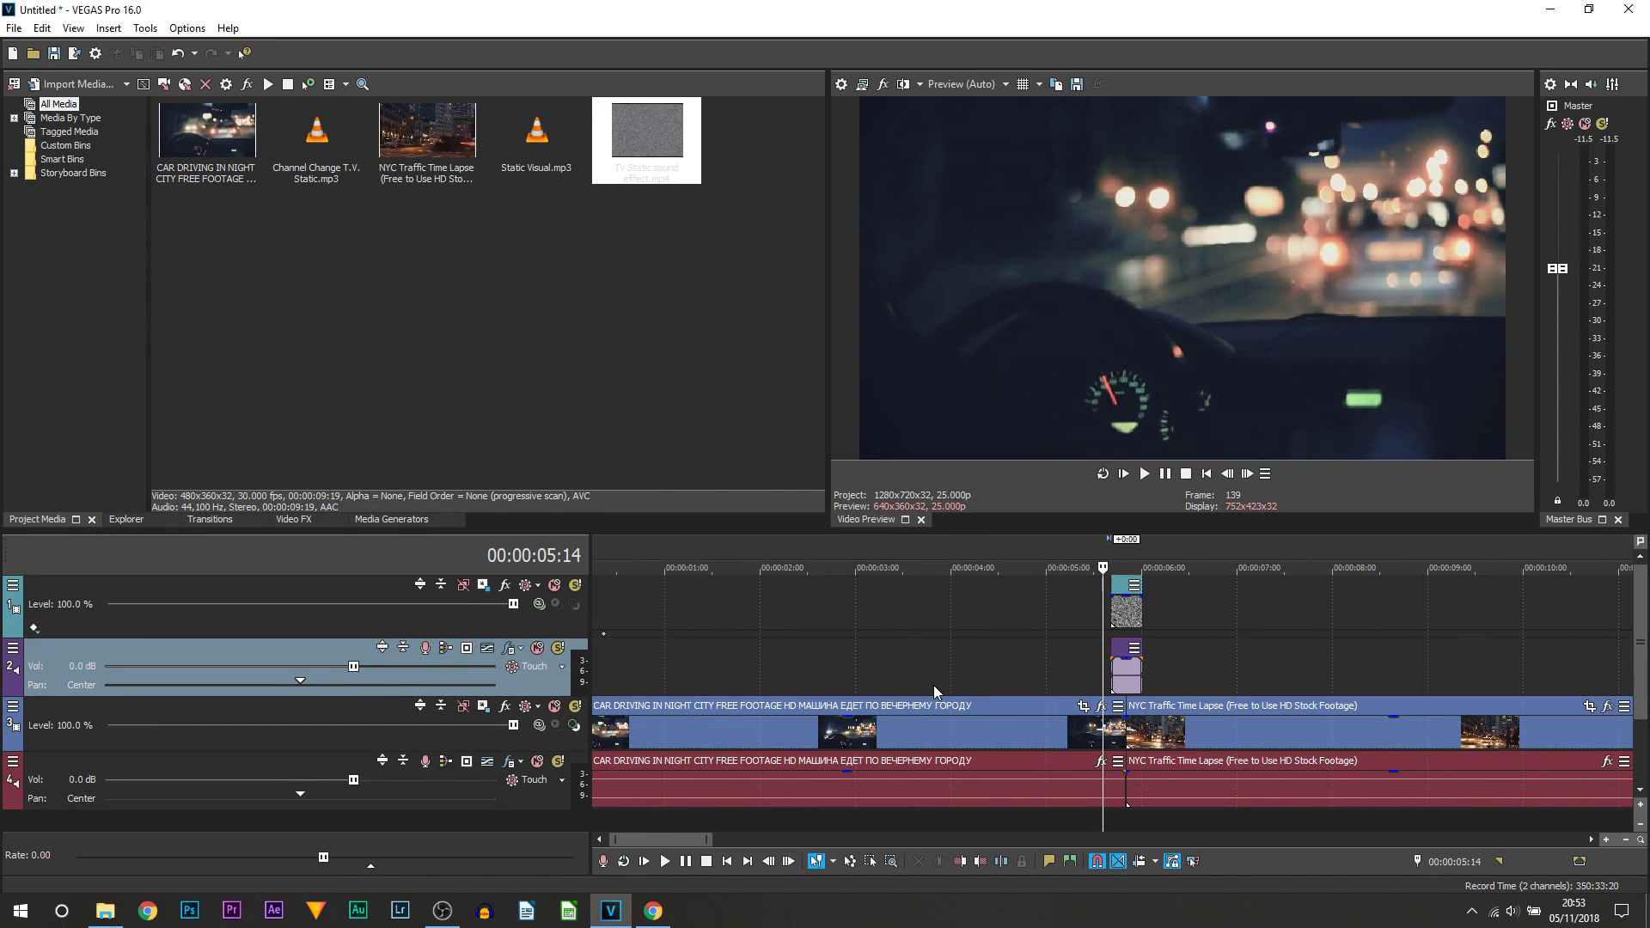
{"action": "scroll", "coordinate": [942, 684], "scroll_direction": "down", "scroll_amount": 2}
{"action": "scroll", "coordinate": [1016, 675], "scroll_direction": "up", "scroll_amount": 6}
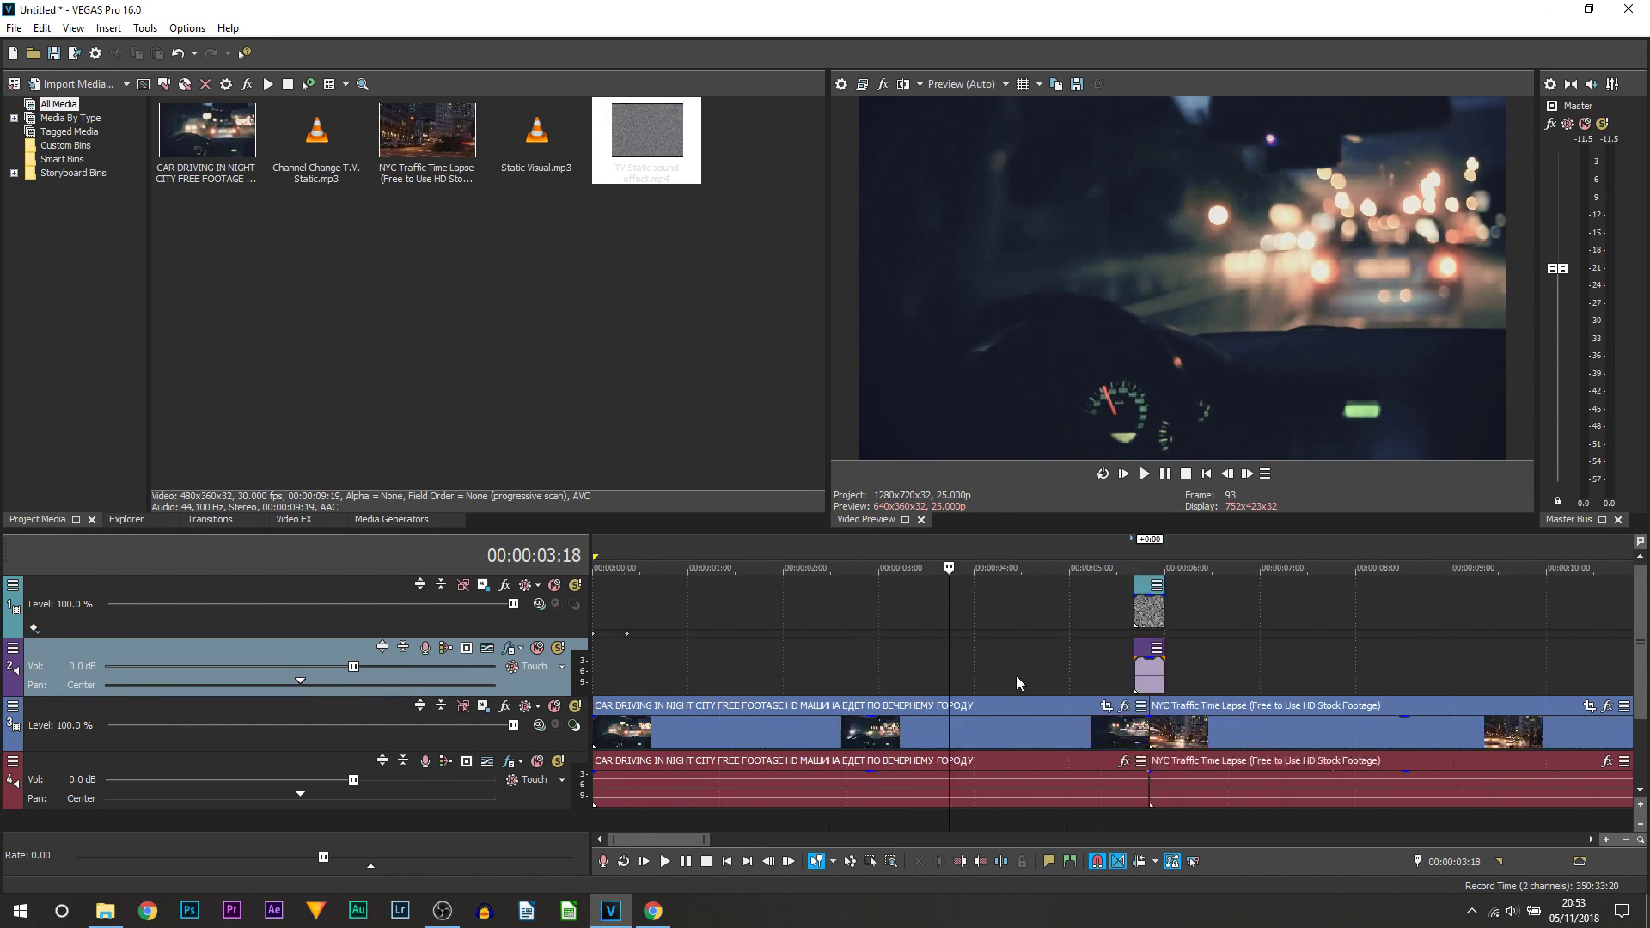
{"action": "left_click_drag", "start_coordinate": [1493, 666], "coordinate": [1497, 677]}
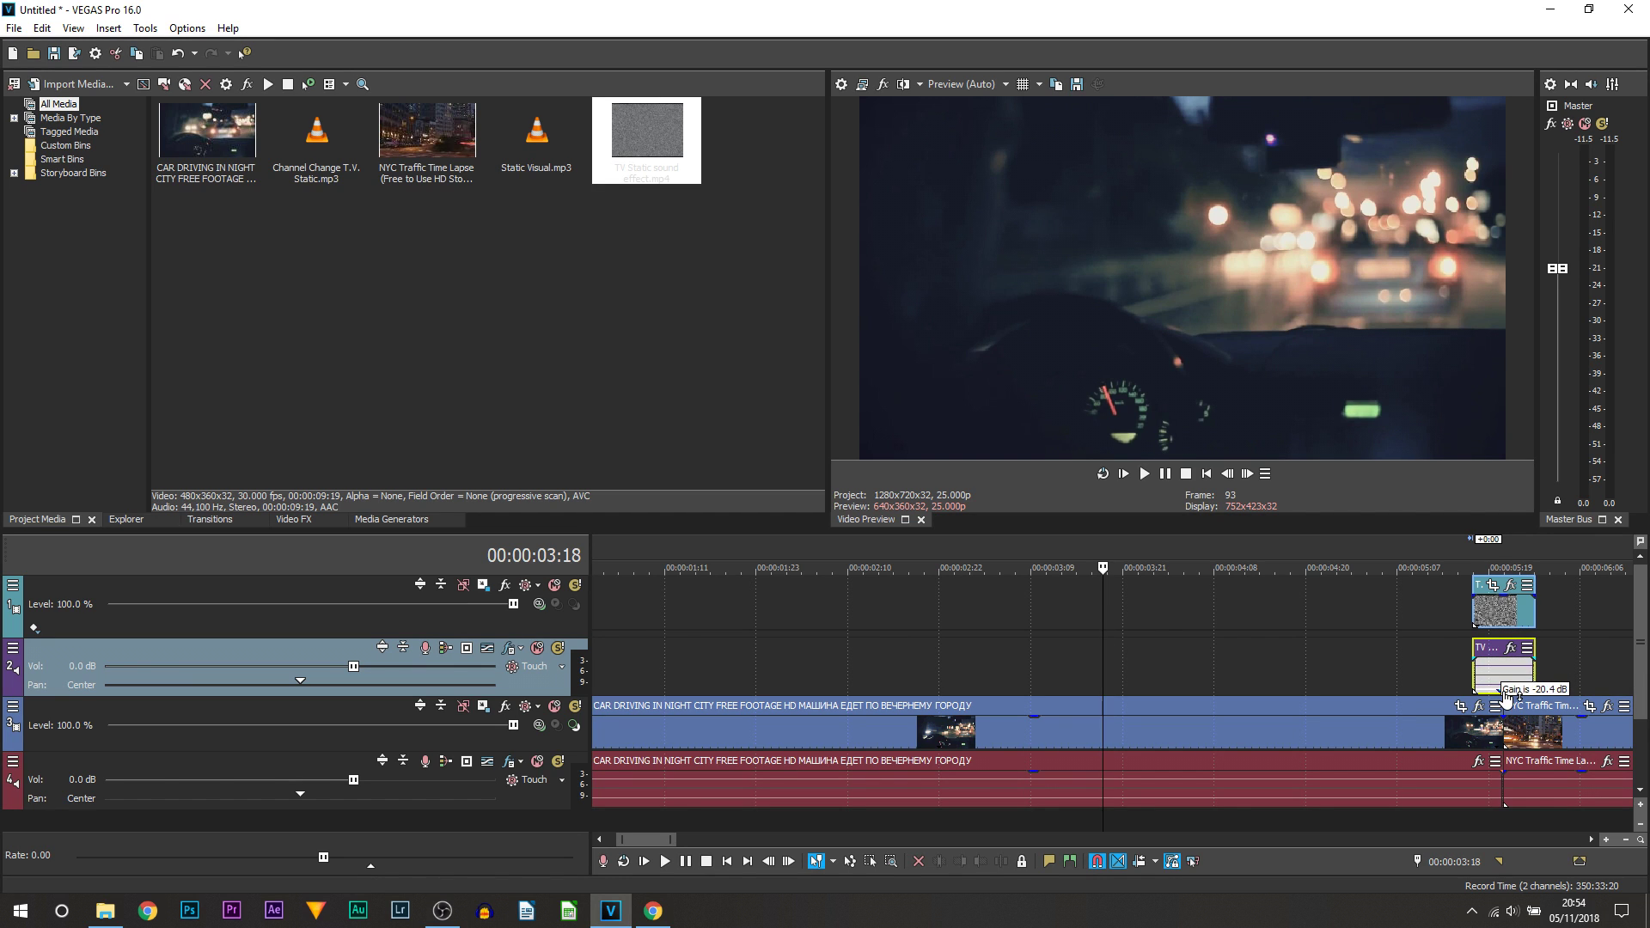
{"action": "scroll", "coordinate": [1233, 632], "scroll_direction": "down", "scroll_amount": 6}
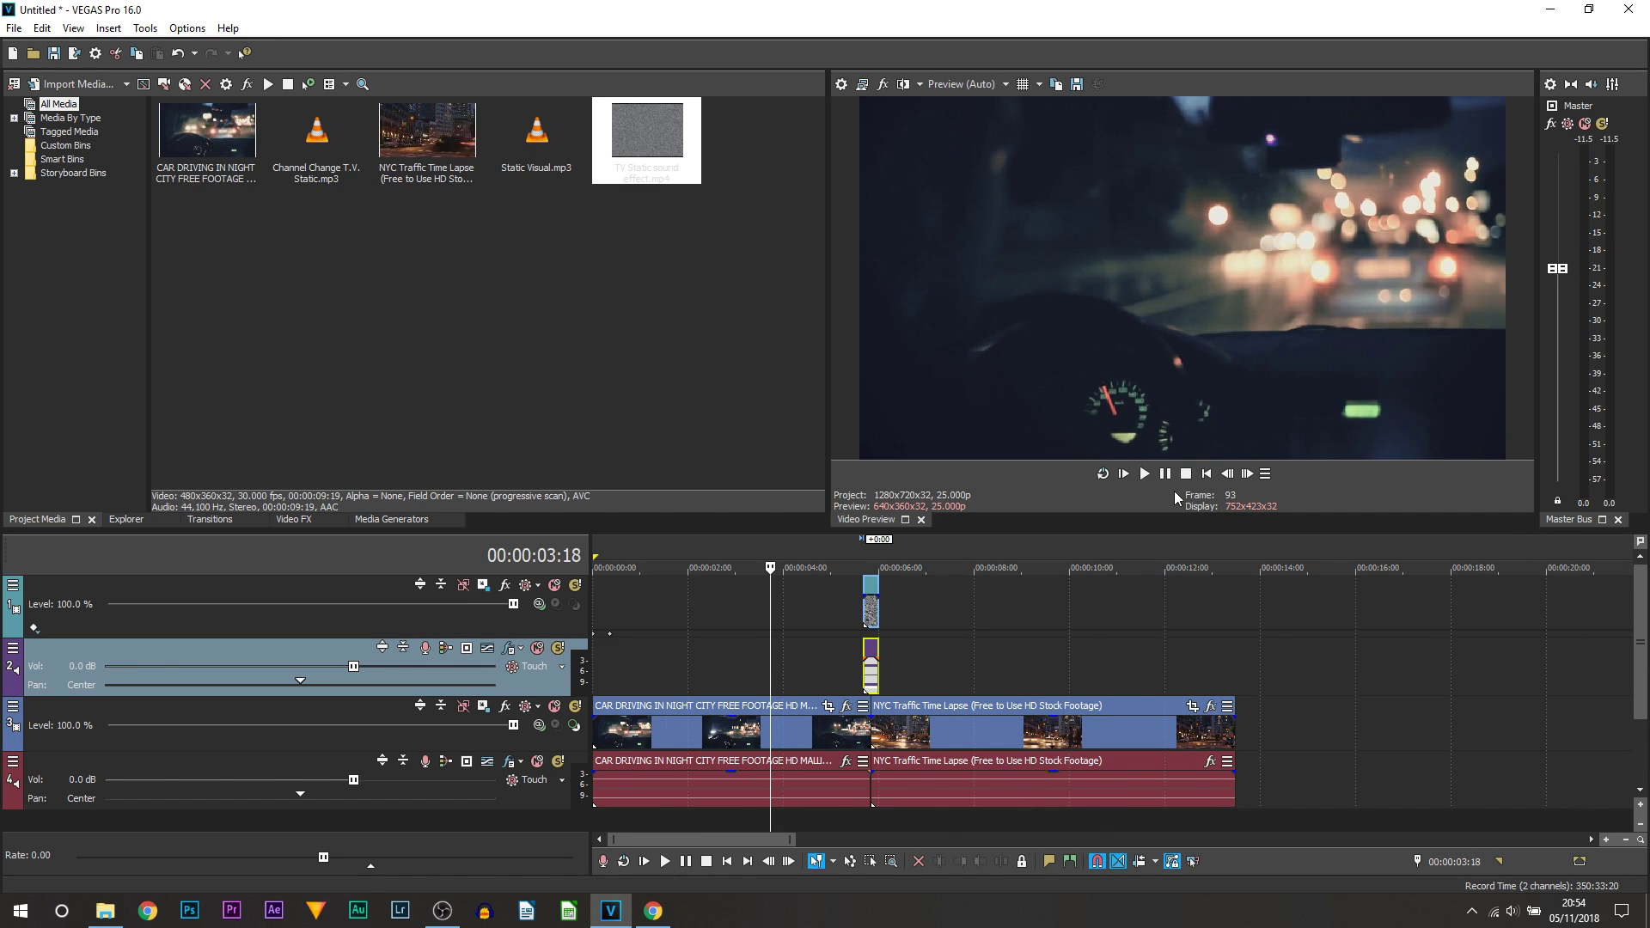
{"action": "key", "text": "space"}
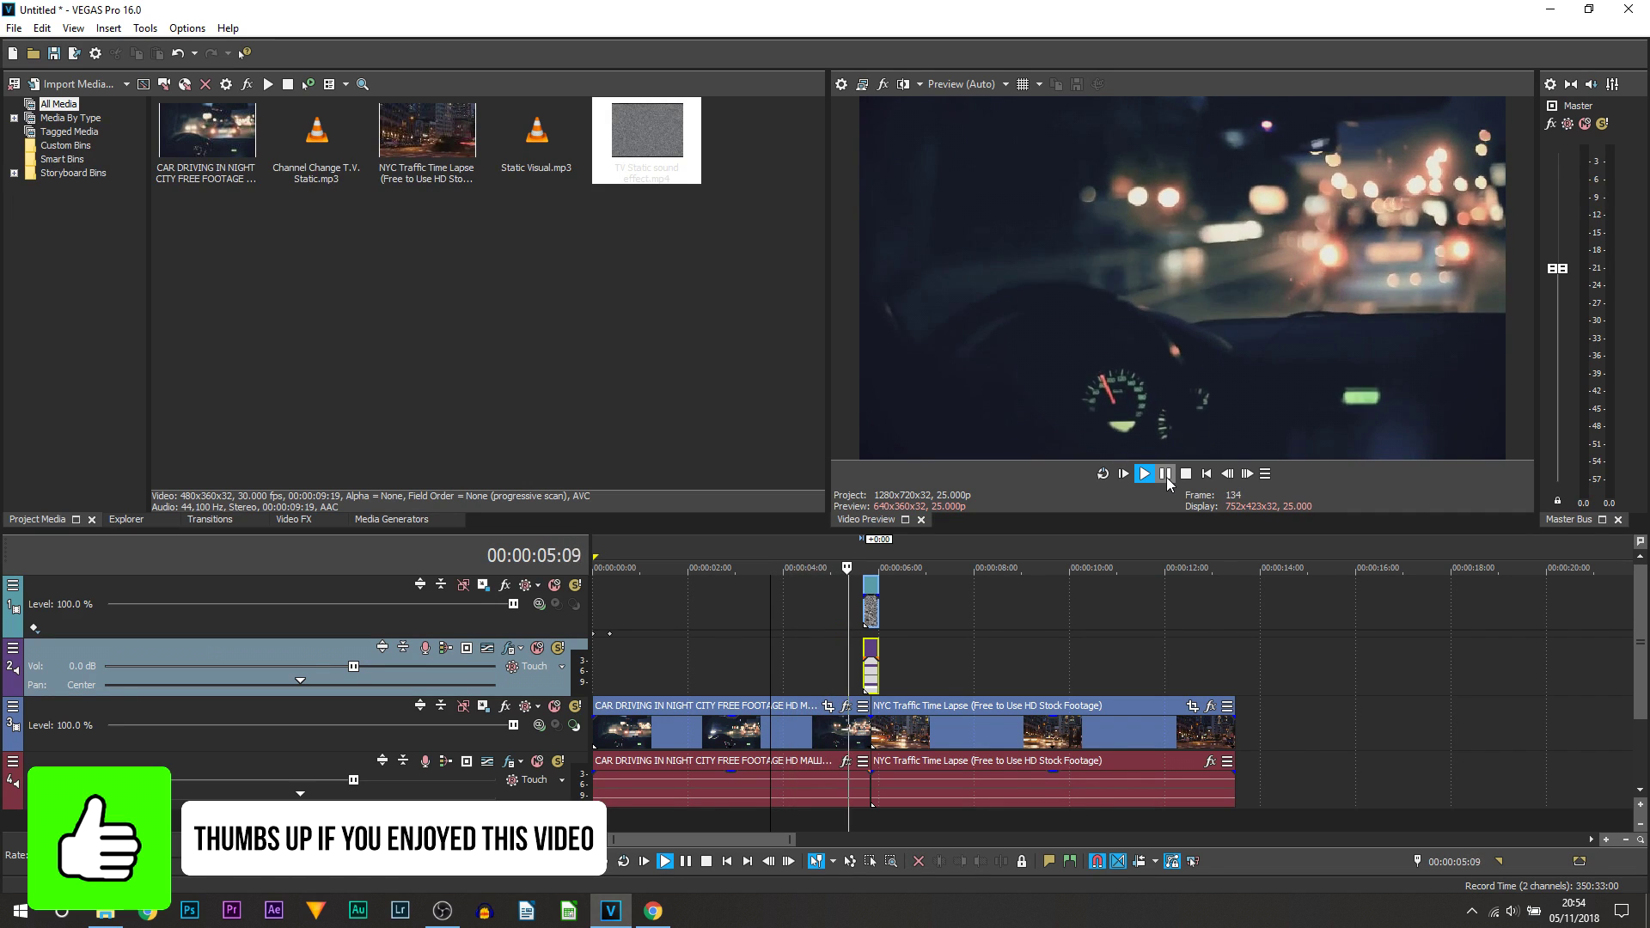
{"action": "left_click", "coordinate": [1166, 475]}
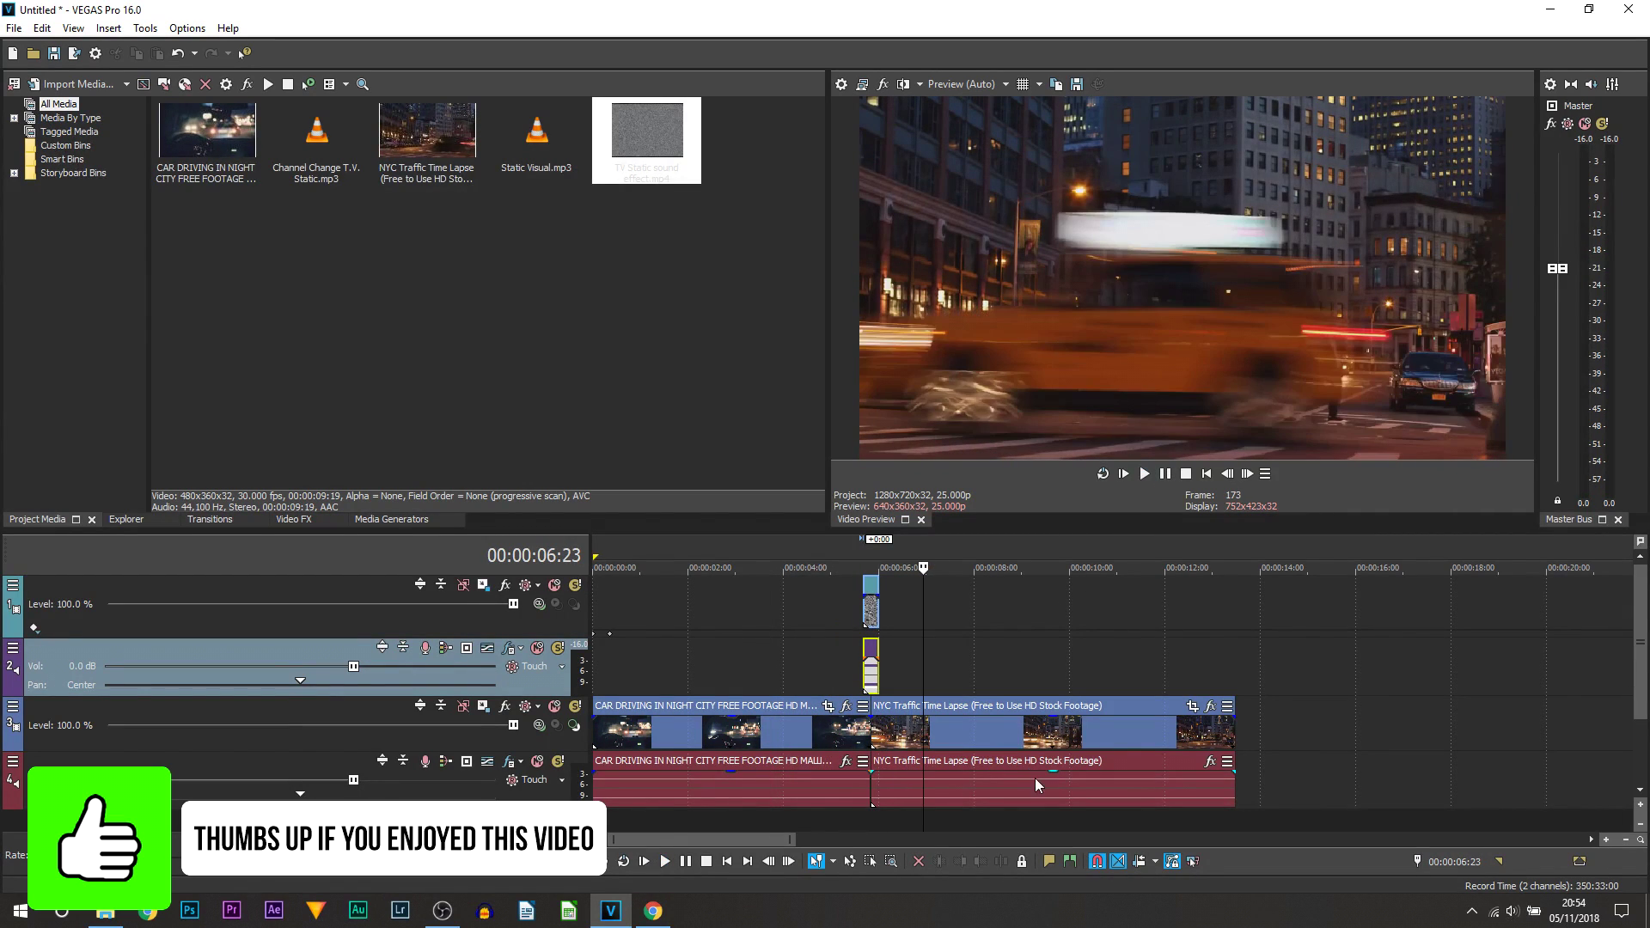
{"action": "scroll", "coordinate": [1034, 777], "scroll_direction": "up", "scroll_amount": 4}
- Extend the TV Static clip's end slightly and nudge it a couple frames earlier
{"action": "left_click", "coordinate": [956, 743]}
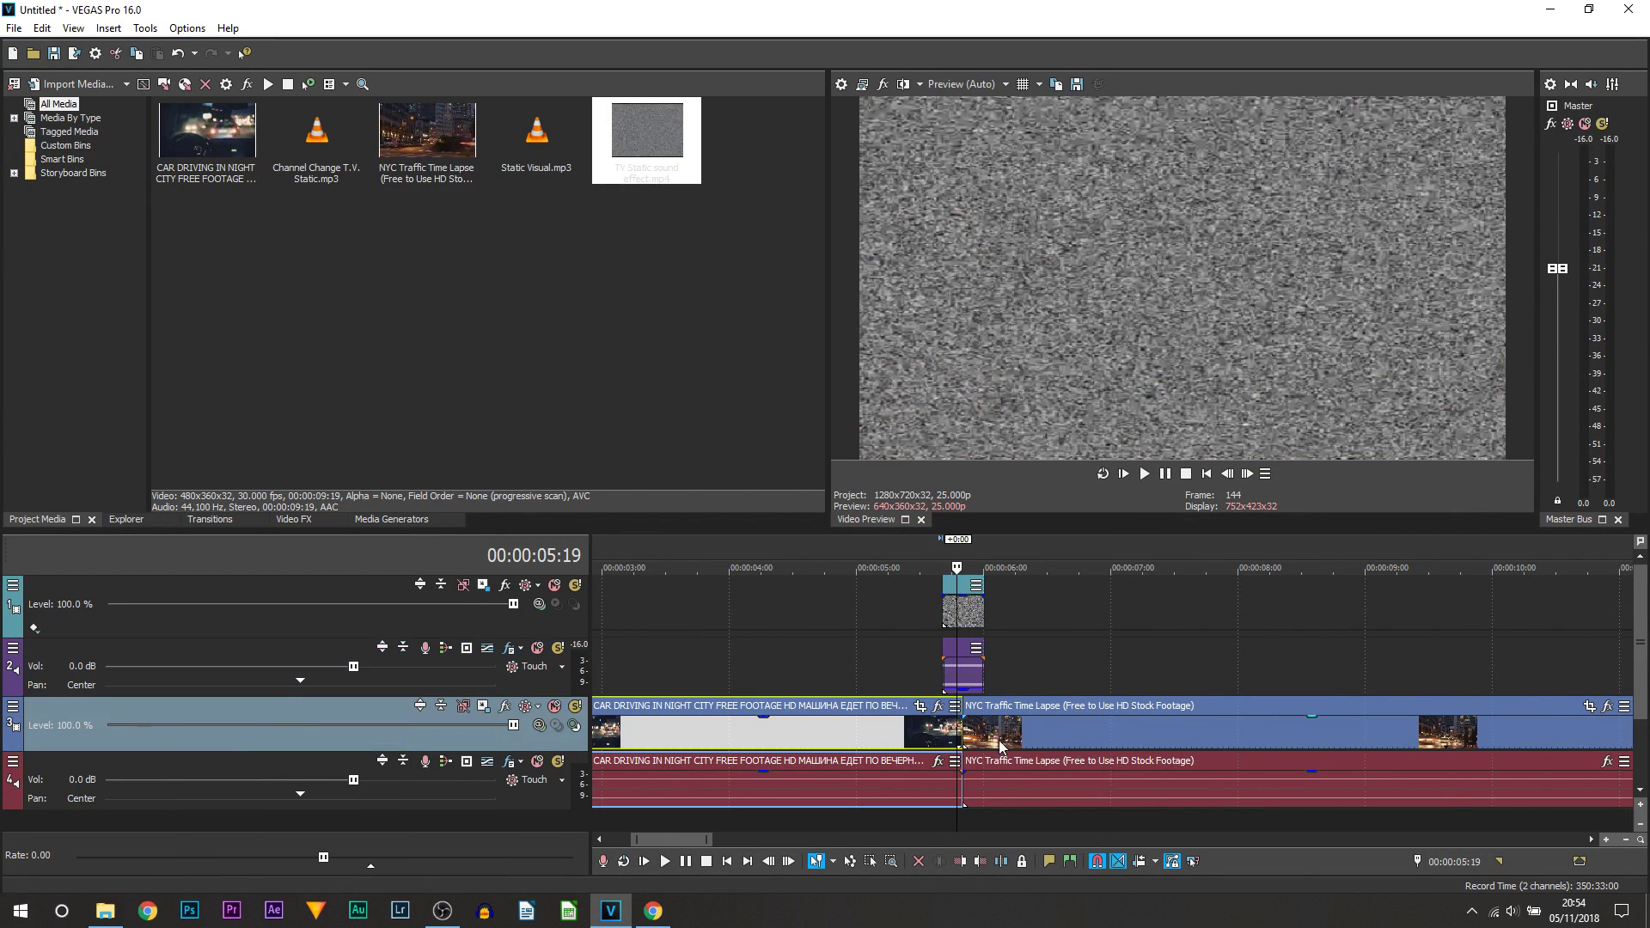
{"action": "scroll", "coordinate": [998, 740], "scroll_direction": "up", "scroll_amount": 4}
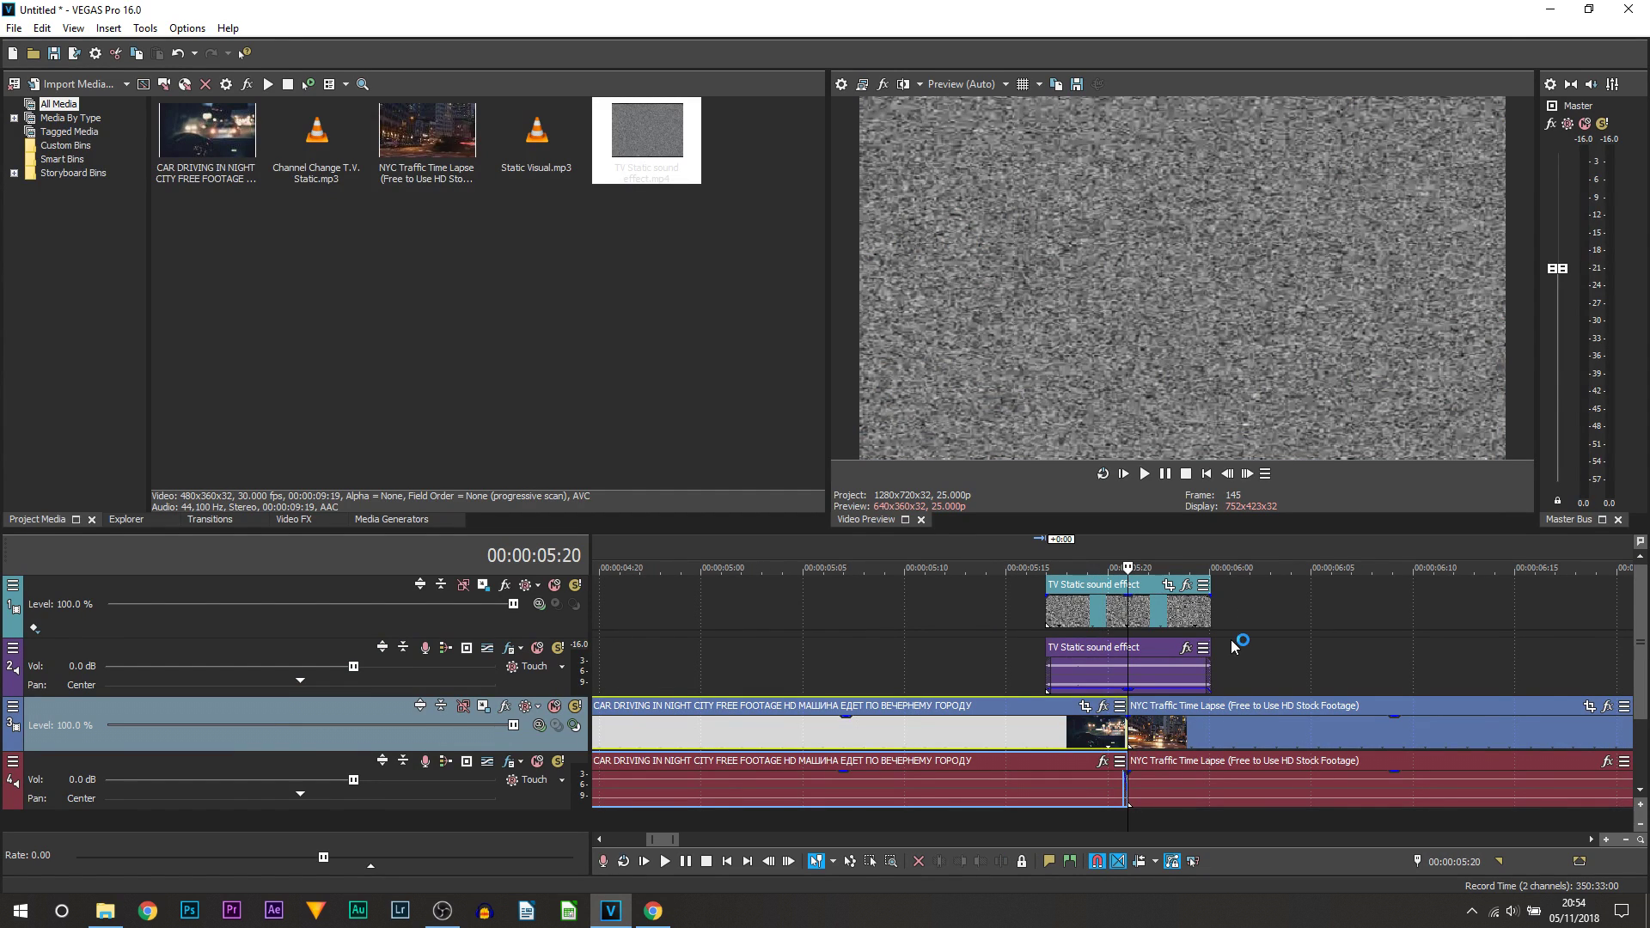
{"action": "left_click_drag", "start_coordinate": [1210, 617], "coordinate": [1302, 617]}
{"action": "left_click_drag", "start_coordinate": [1203, 608], "coordinate": [1182, 603]}
{"action": "scroll", "coordinate": [1182, 611], "scroll_direction": "down", "scroll_amount": 6}
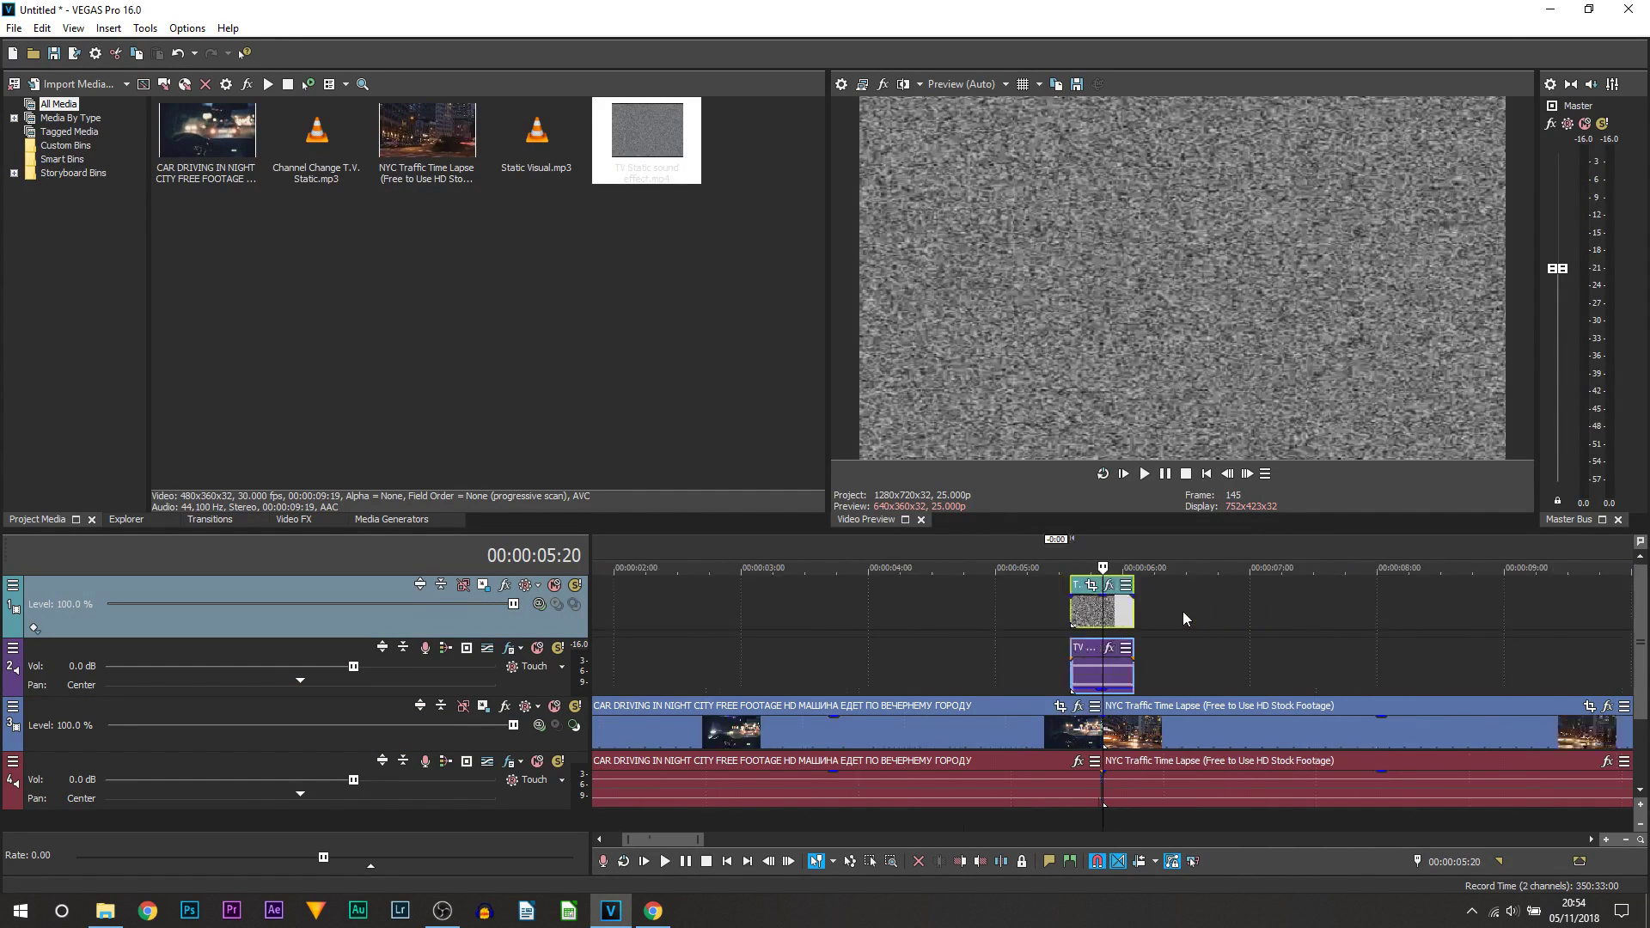
{"action": "left_click", "coordinate": [891, 663]}
{"action": "left_click", "coordinate": [963, 613]}
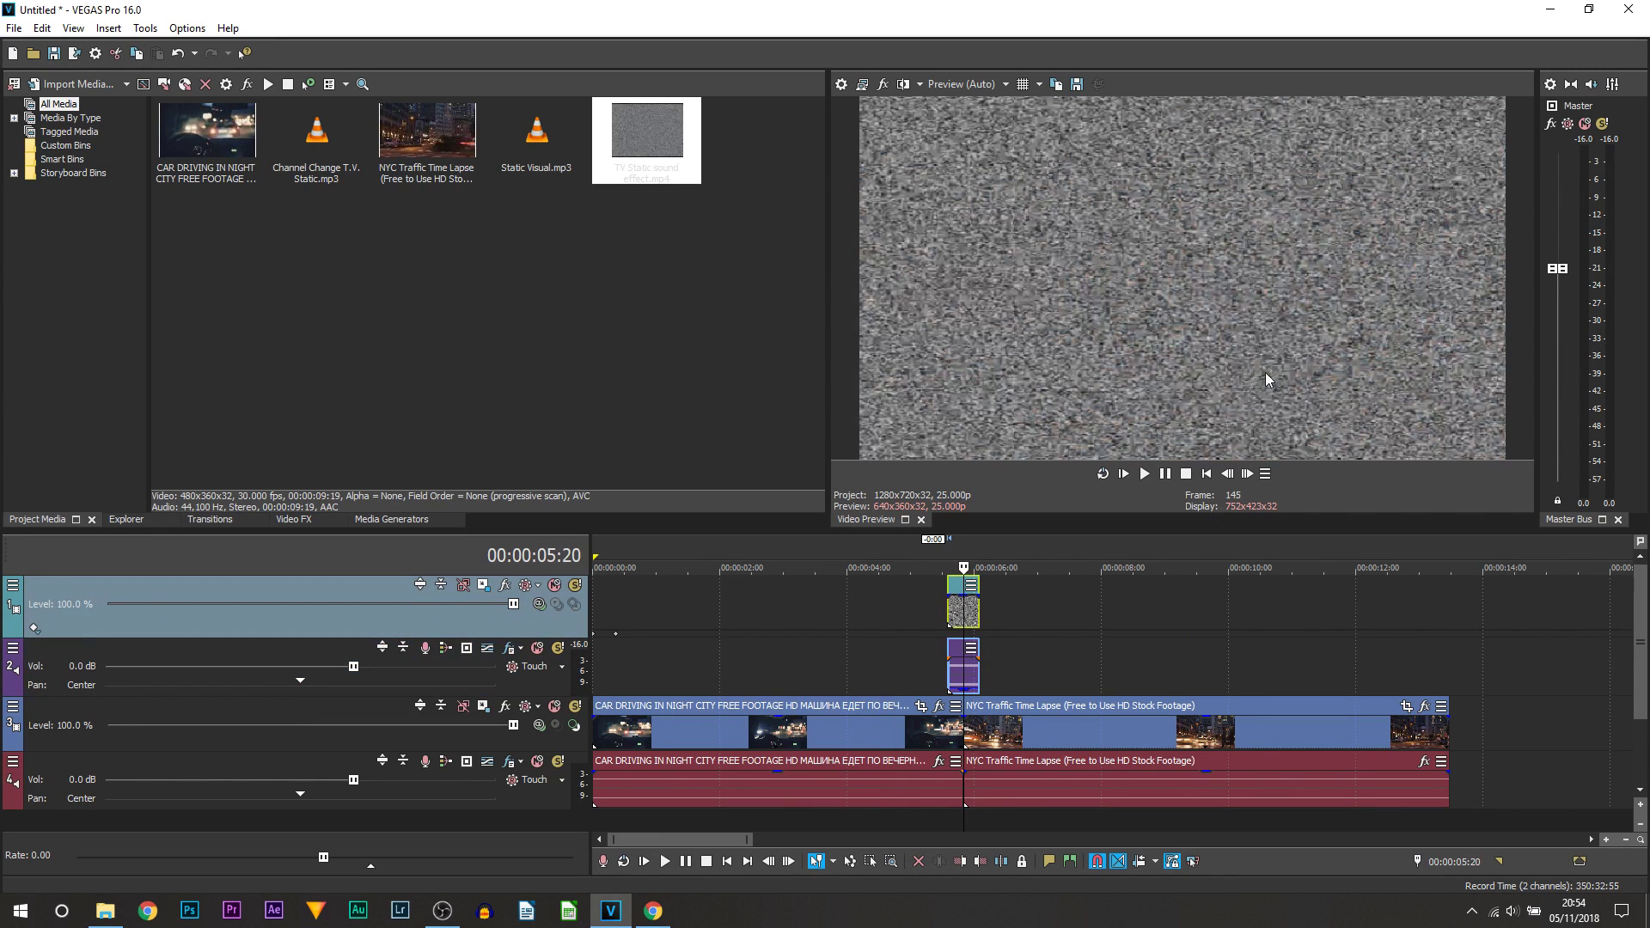
{"action": "scroll", "coordinate": [998, 746], "scroll_direction": "down", "scroll_amount": 3}
{"action": "left_click", "coordinate": [677, 664]}
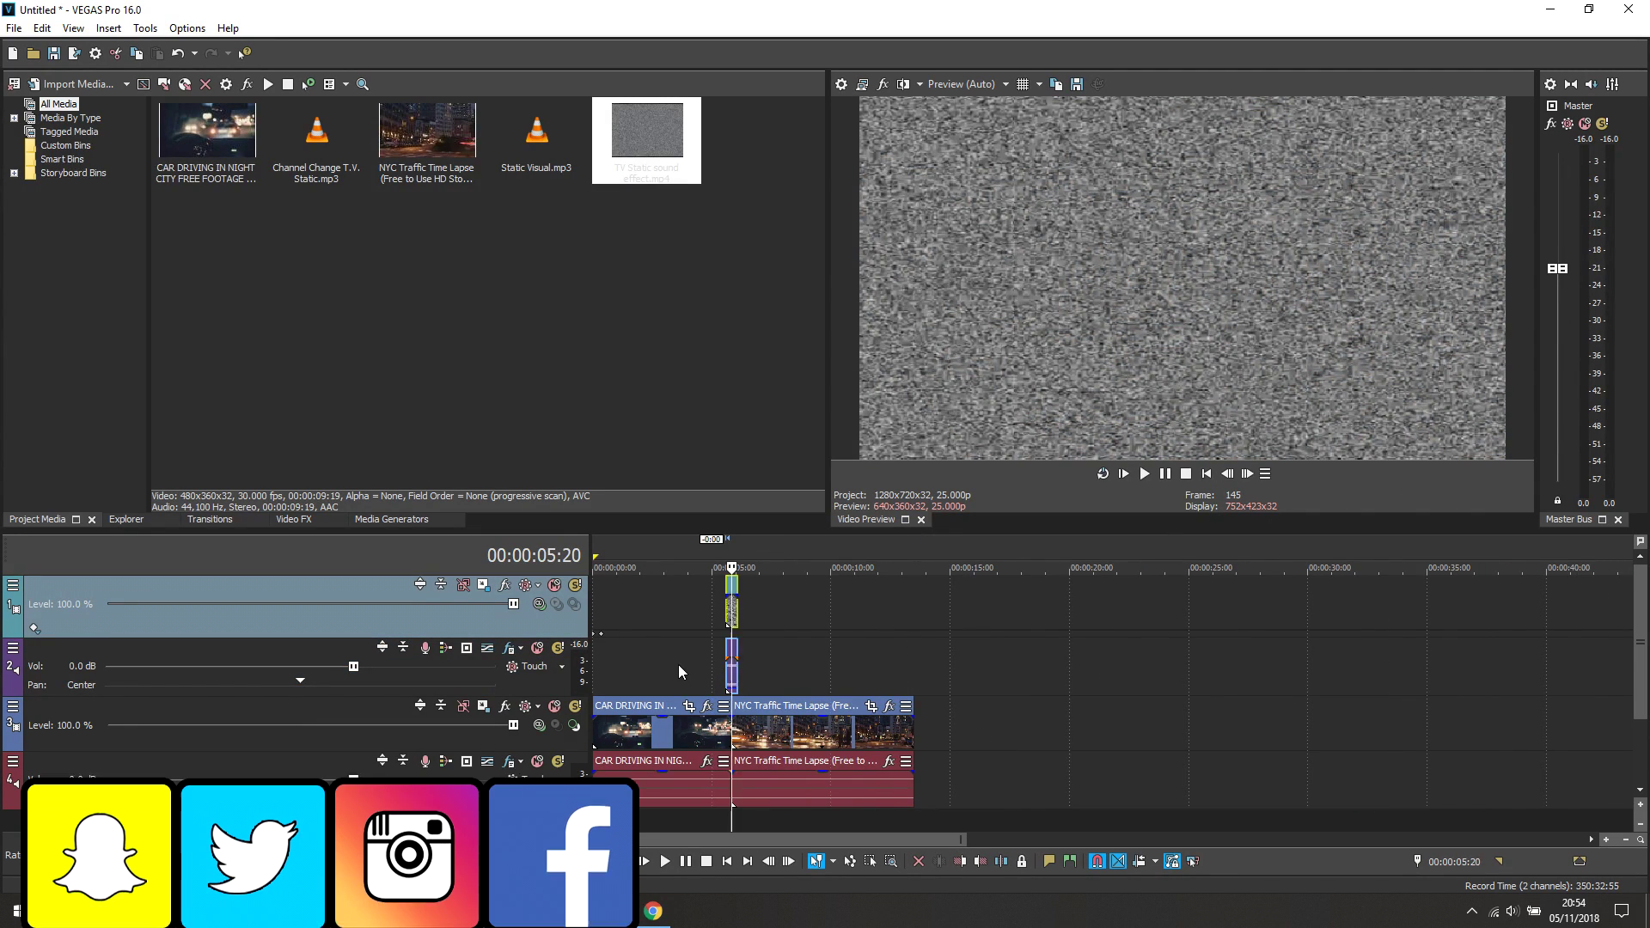